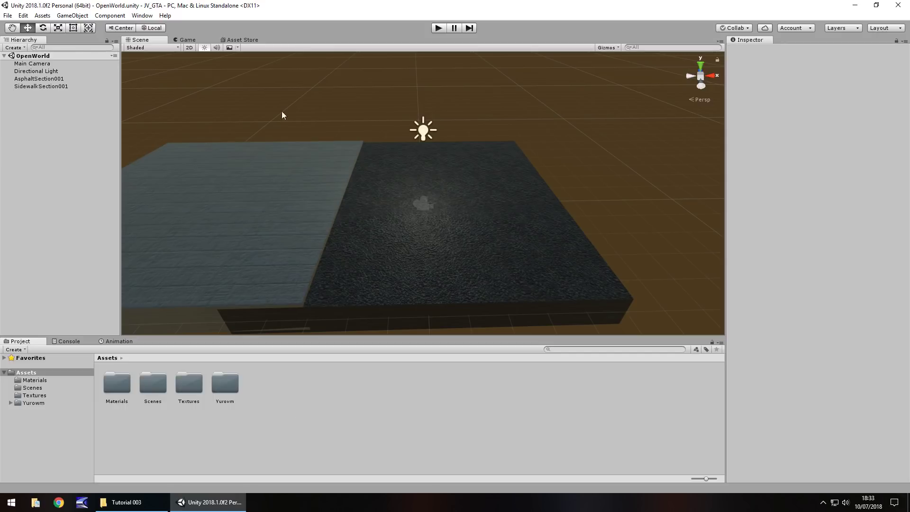
Show the Asset Store home page in place of the Scene view and focus its search field.
{"action": "left_click", "coordinate": [249, 40]}
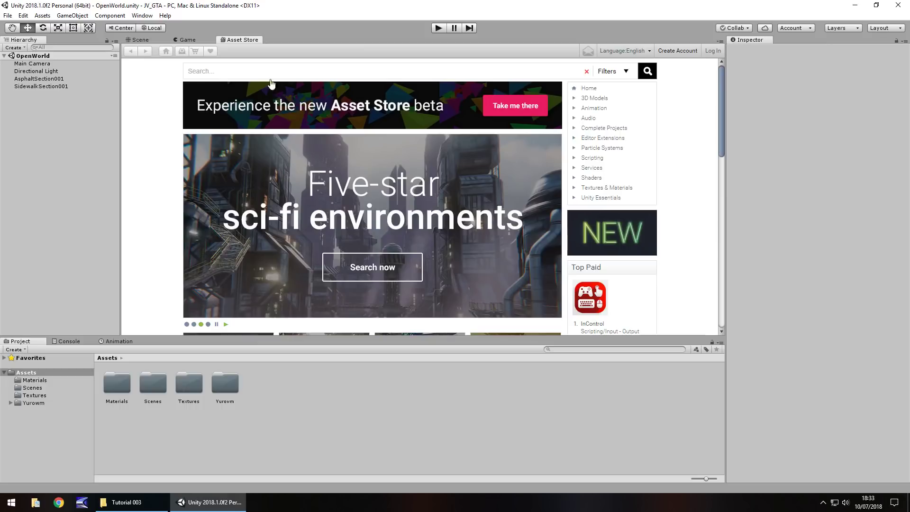
{"action": "left_click", "coordinate": [141, 16]}
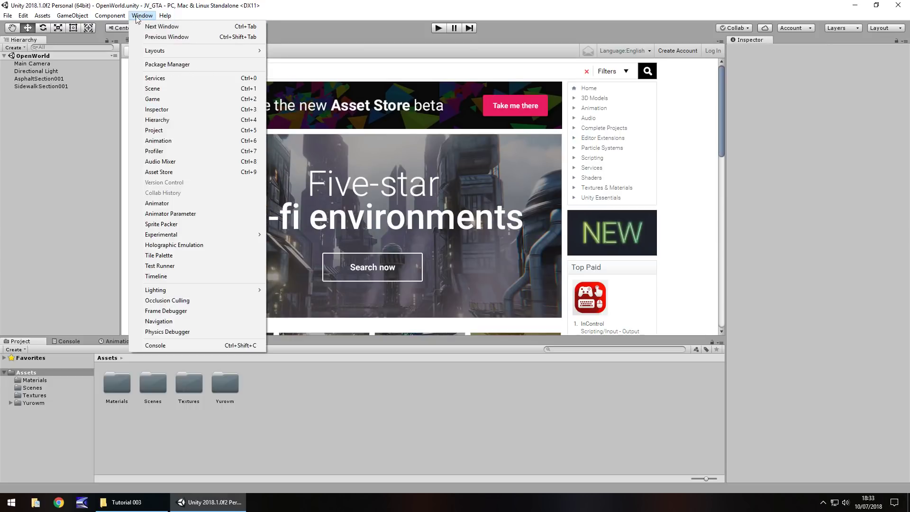
{"action": "left_click", "coordinate": [239, 172]}
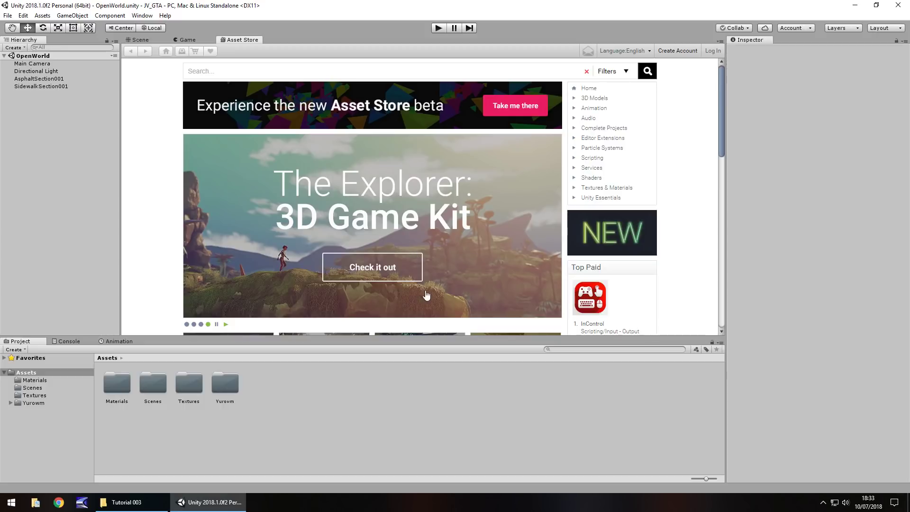
{"action": "left_click", "coordinate": [236, 72]}
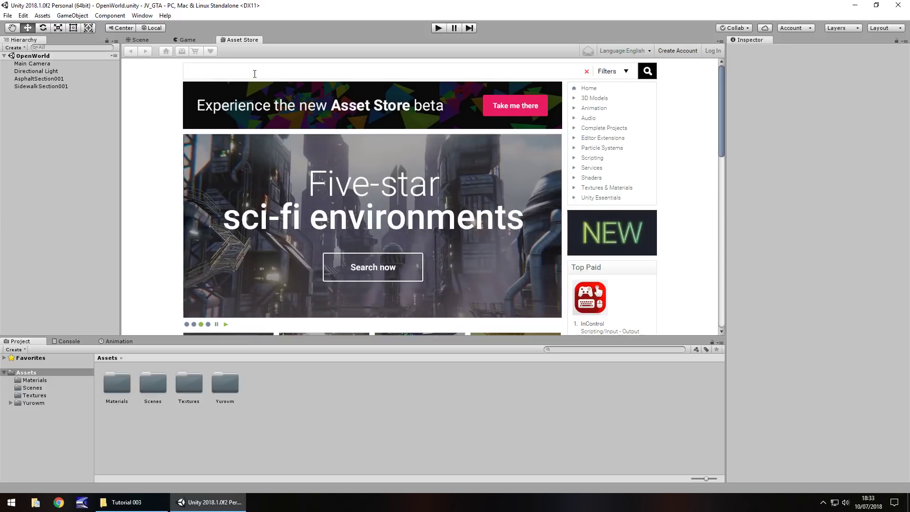
Search the Asset Store for 'contract killer' and open the free Contract Killer product page.
{"action": "type", "text": "contract killer"}
{"action": "key", "text": "ctrl+a"}
{"action": "key", "text": "BackSpace"}
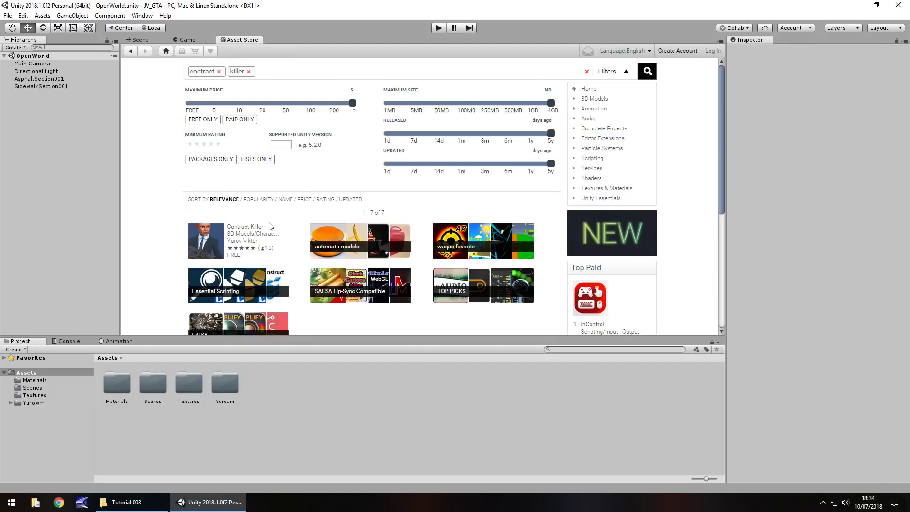
{"action": "left_click", "coordinate": [238, 230]}
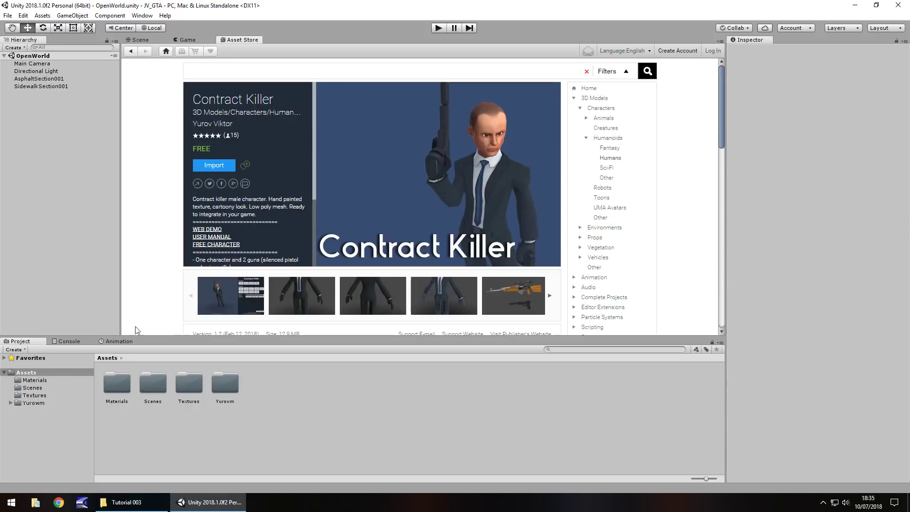
Back in the Scene, browse to Assets/Yurowm/Characters/Contract Killer and select the ContractKiller prefab.
{"action": "left_click", "coordinate": [140, 40]}
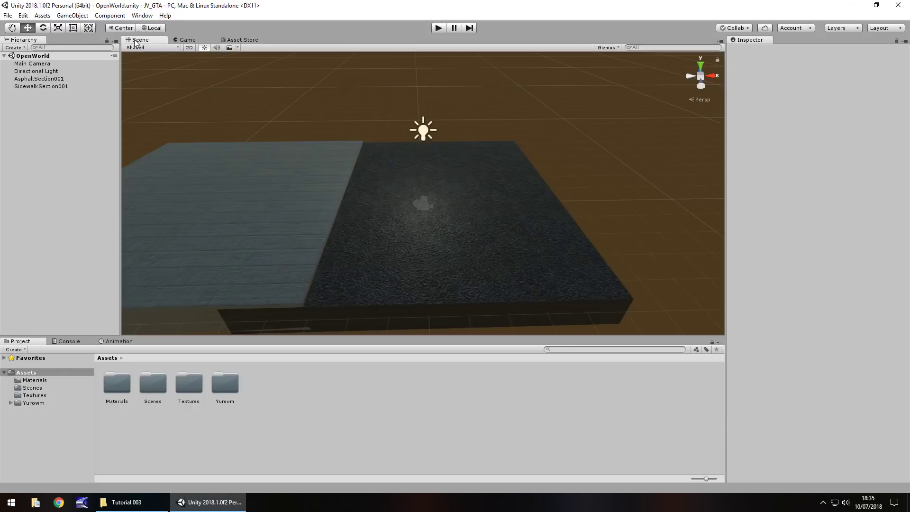
{"action": "left_click", "coordinate": [32, 404]}
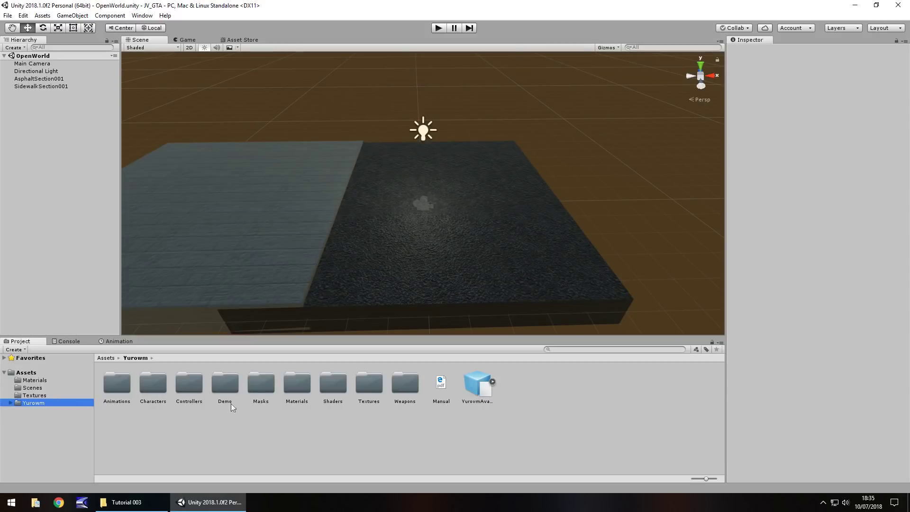
{"action": "double_click", "coordinate": [160, 388]}
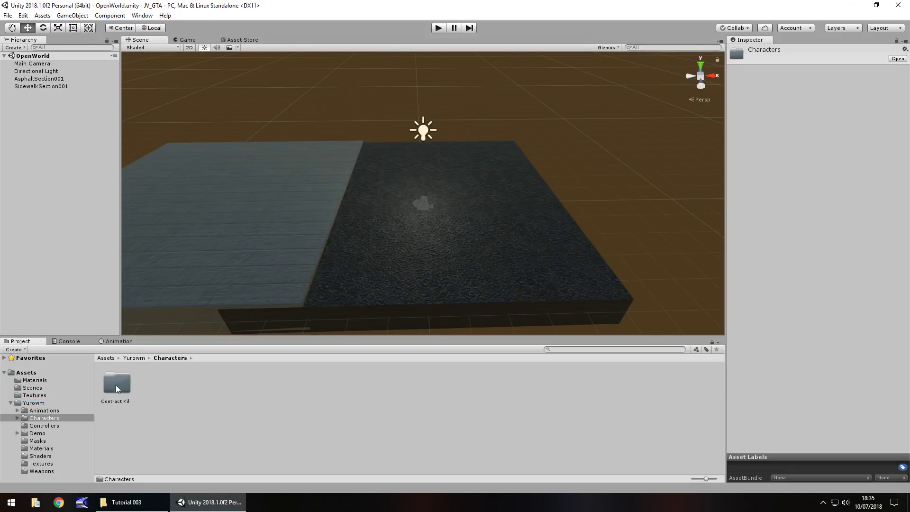
{"action": "double_click", "coordinate": [115, 384]}
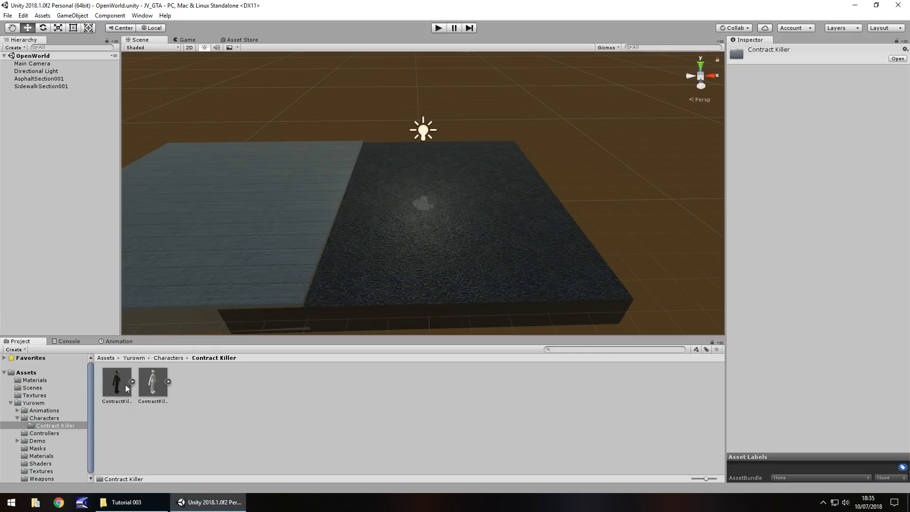
{"action": "left_click", "coordinate": [120, 384]}
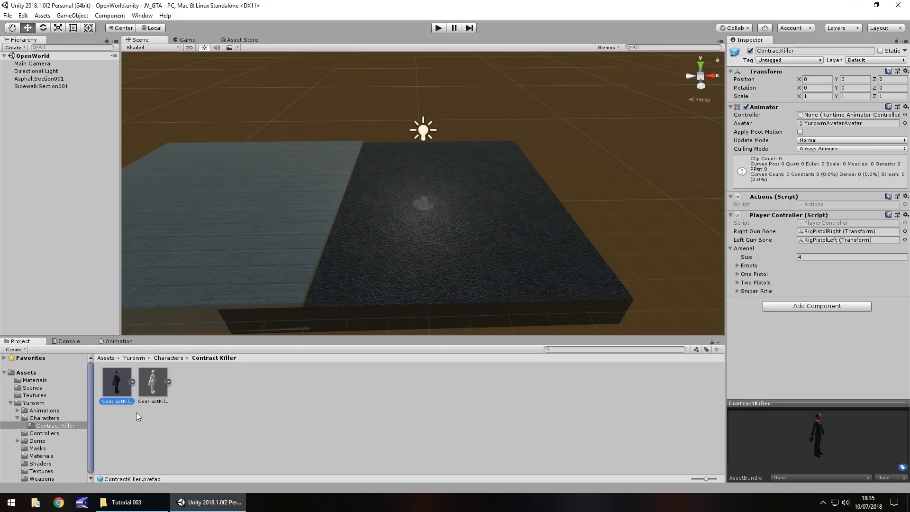
Drag the ContractKiller prefab onto the asphalt and frame it in the Scene view.
{"action": "left_click", "coordinate": [132, 382]}
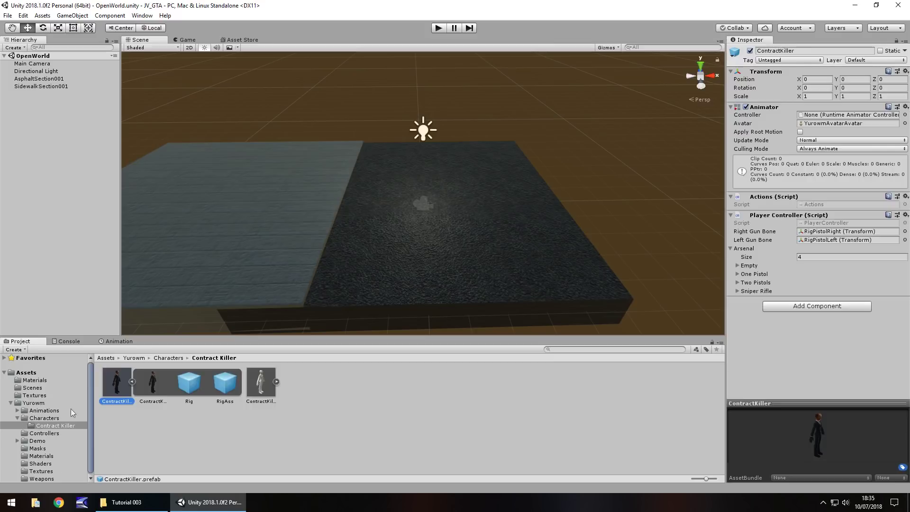
{"action": "left_click", "coordinate": [133, 382]}
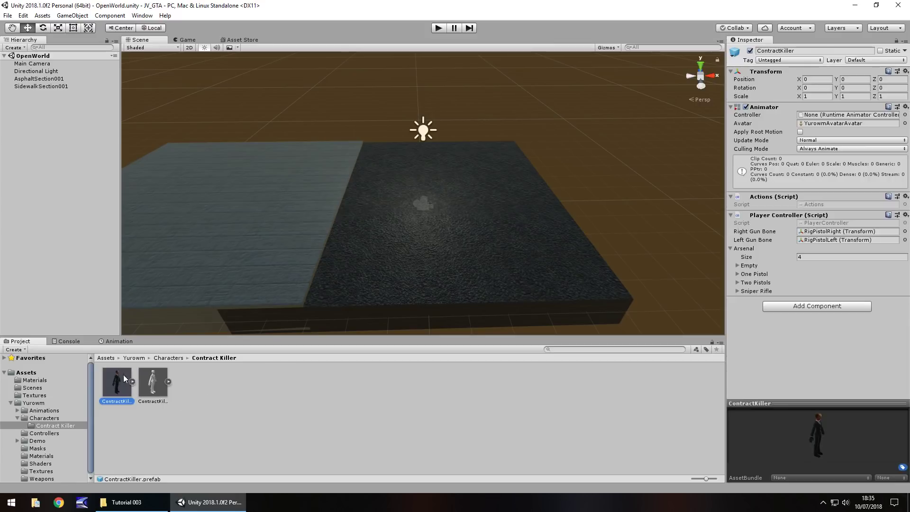
{"action": "left_click_drag", "start_coordinate": [119, 386], "coordinate": [439, 265]}
{"action": "double_click", "coordinate": [25, 70]}
{"action": "left_click_drag", "start_coordinate": [417, 131], "coordinate": [427, 223], "text": "alt"}
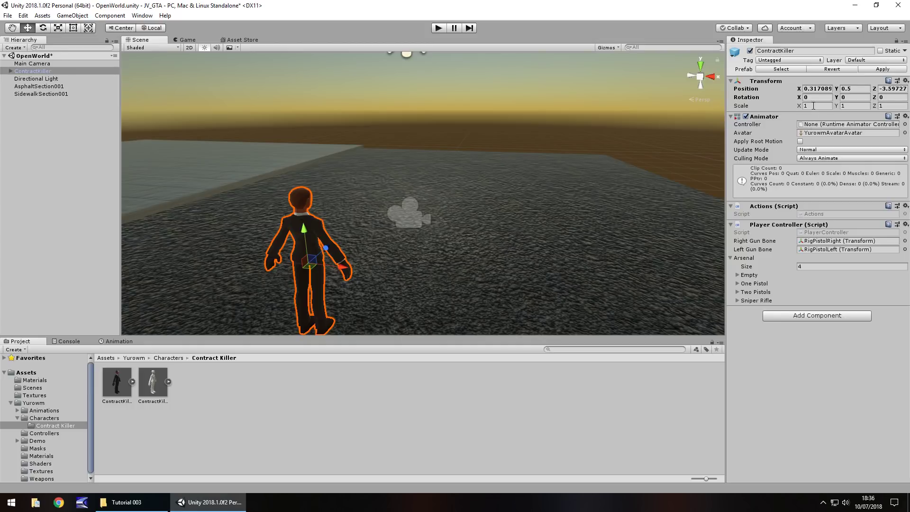
Set the character's Transform Scale X, Y and Z to 1.5.
{"action": "left_click", "coordinate": [813, 106]}
{"action": "type", "text": "1.5"}
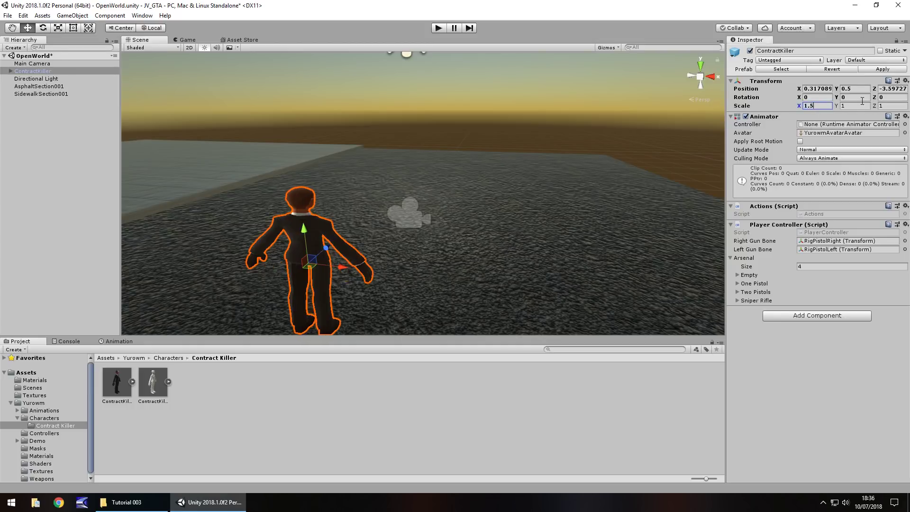
{"action": "left_click", "coordinate": [858, 106]}
{"action": "type", "text": "1.5"}
{"action": "key", "text": "Tab"}
{"action": "type", "text": "1.5"}
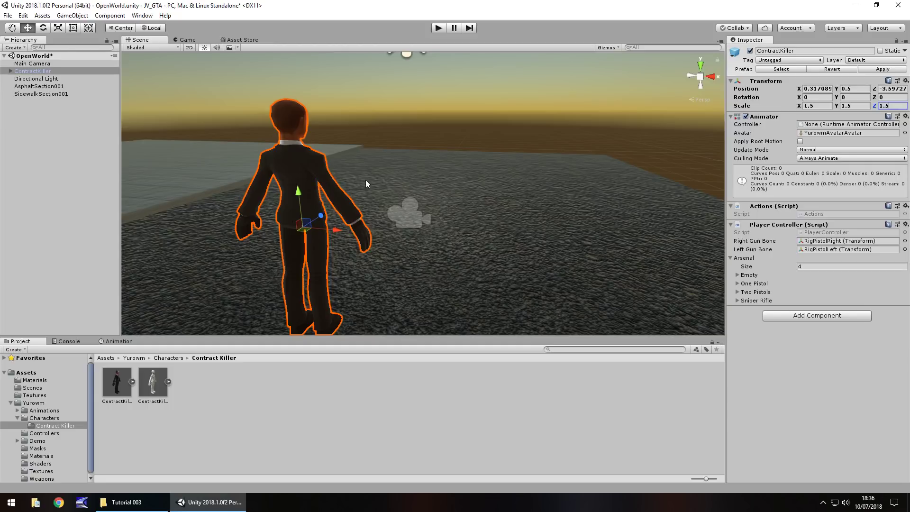
{"action": "left_click_drag", "start_coordinate": [367, 180], "coordinate": [535, 240], "text": "alt"}
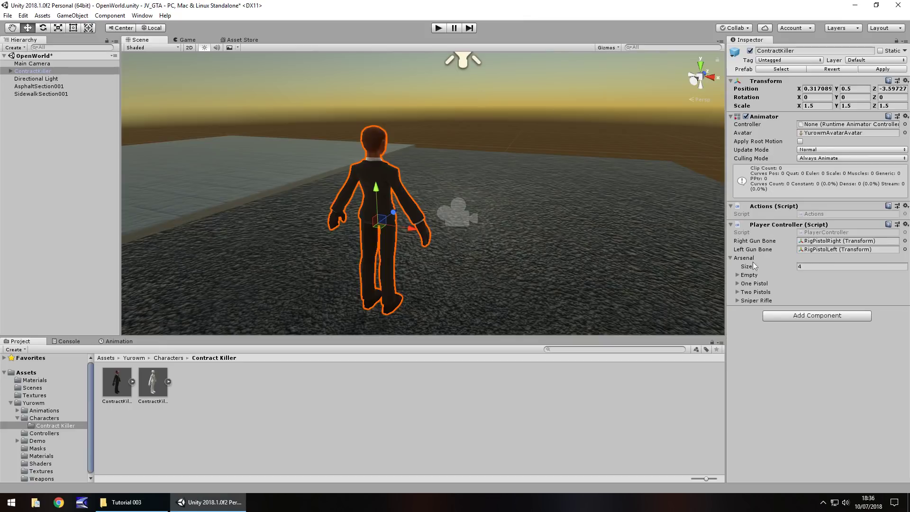
Attempt to remove the Animator component and dismiss the can't-remove warning.
{"action": "right_click", "coordinate": [764, 118]}
{"action": "left_click", "coordinate": [788, 134]}
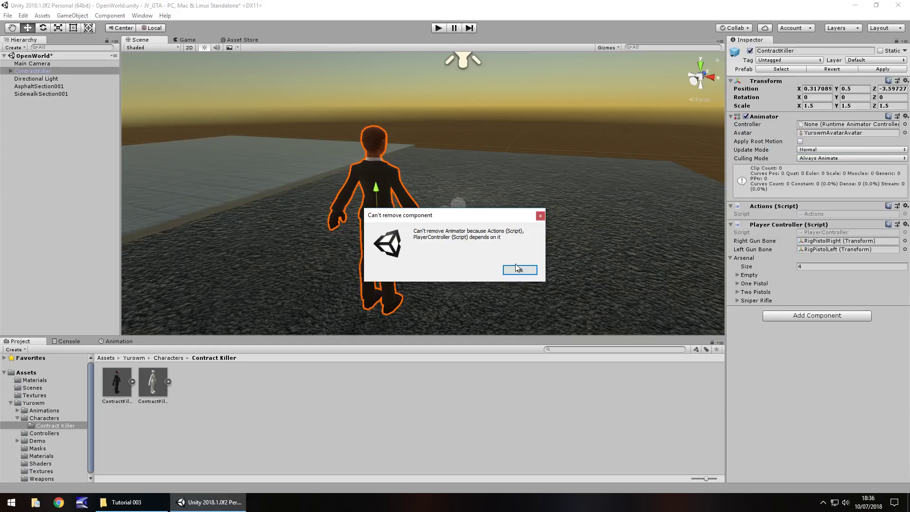
{"action": "left_click", "coordinate": [520, 270]}
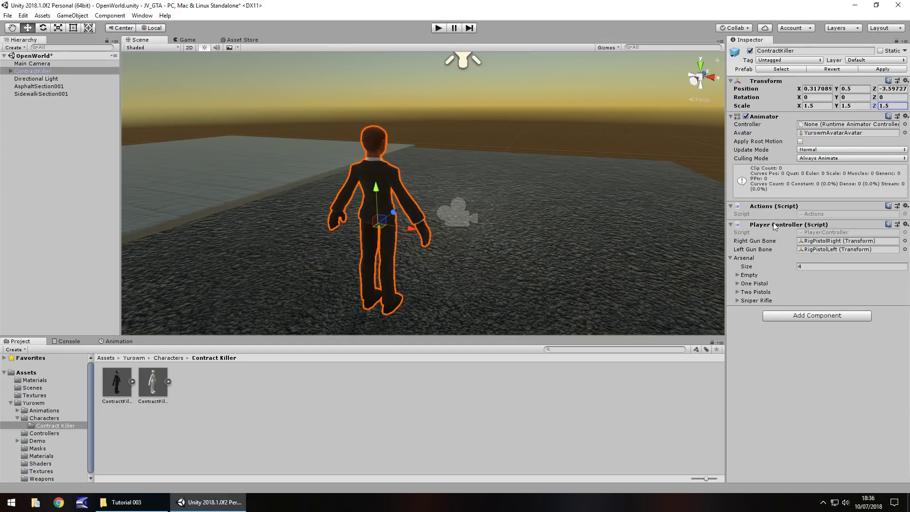
Remove the Player Controller, Actions and Animator components, in that order.
{"action": "right_click", "coordinate": [773, 223]}
{"action": "left_click", "coordinate": [809, 254]}
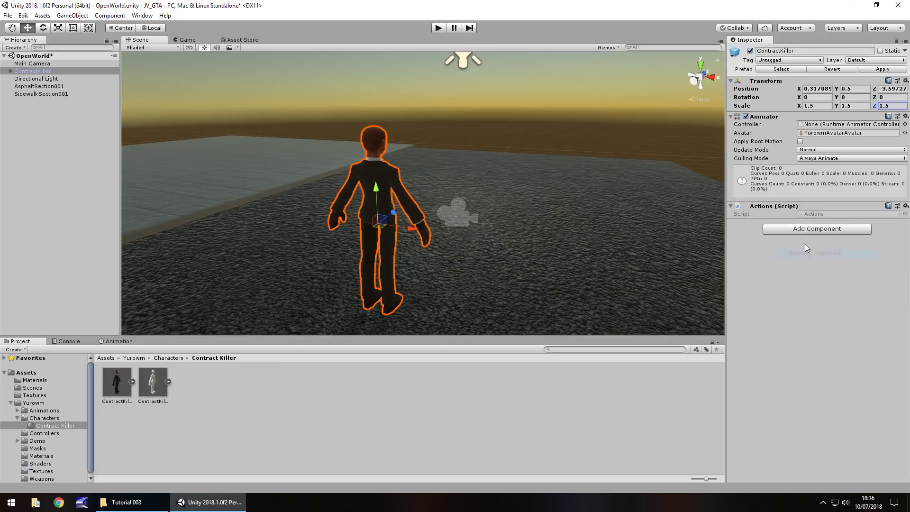
{"action": "right_click", "coordinate": [768, 205]}
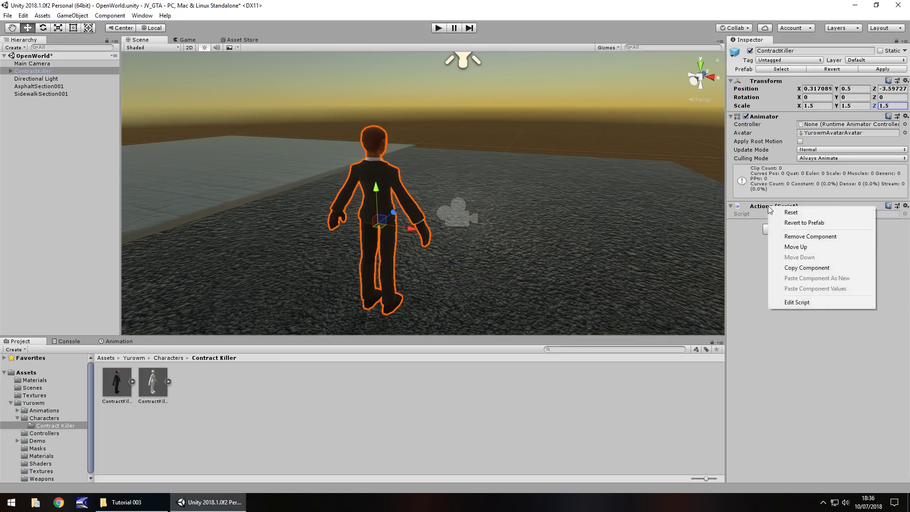
{"action": "left_click", "coordinate": [806, 237]}
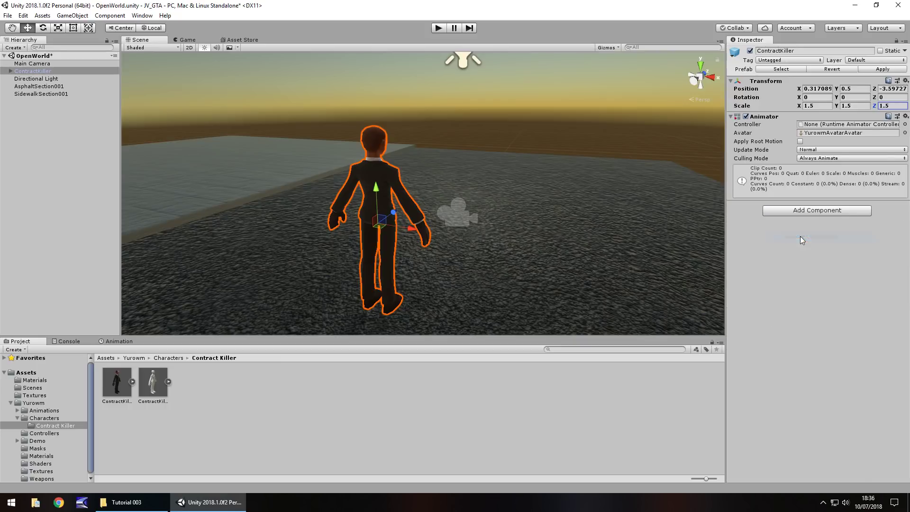
{"action": "right_click", "coordinate": [765, 117]}
{"action": "left_click", "coordinate": [809, 148]}
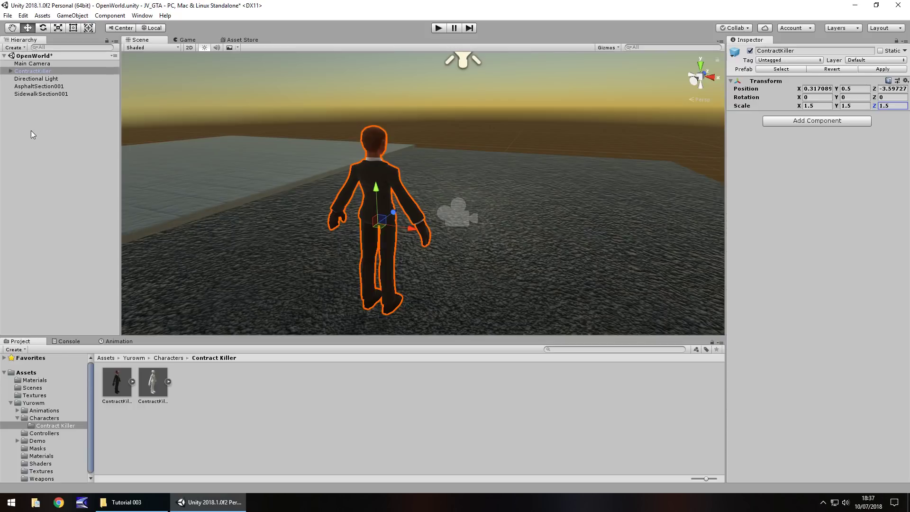
Tilt the Main Camera to 20.23 on Rotation X behind the character, then test in Play mode.
{"action": "left_click", "coordinate": [30, 63]}
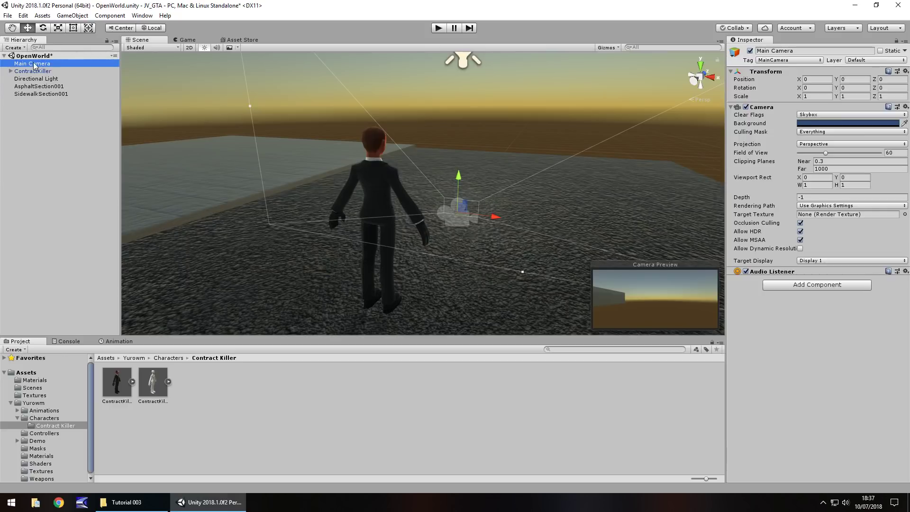
{"action": "left_click_drag", "start_coordinate": [465, 201], "coordinate": [407, 235]}
{"action": "right_click_drag", "start_coordinate": [408, 234], "coordinate": [406, 240]}
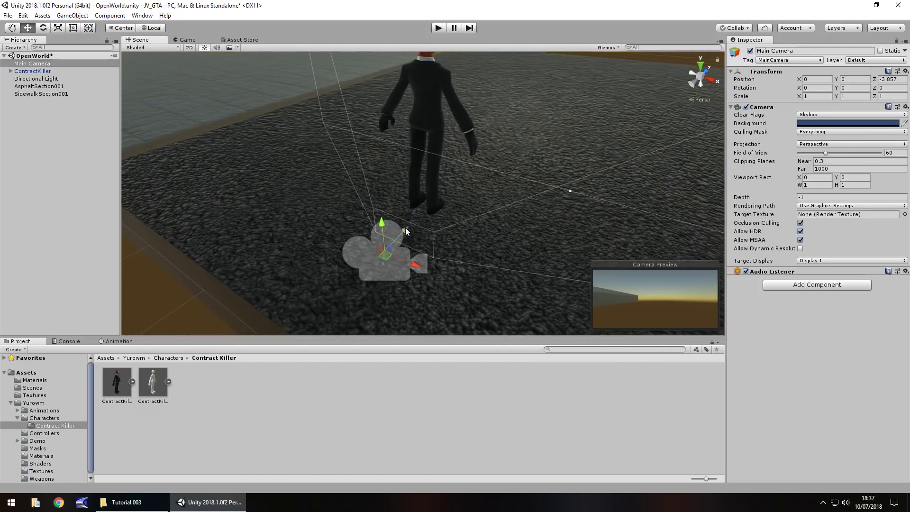
{"action": "left_click_drag", "start_coordinate": [406, 229], "coordinate": [360, 253]}
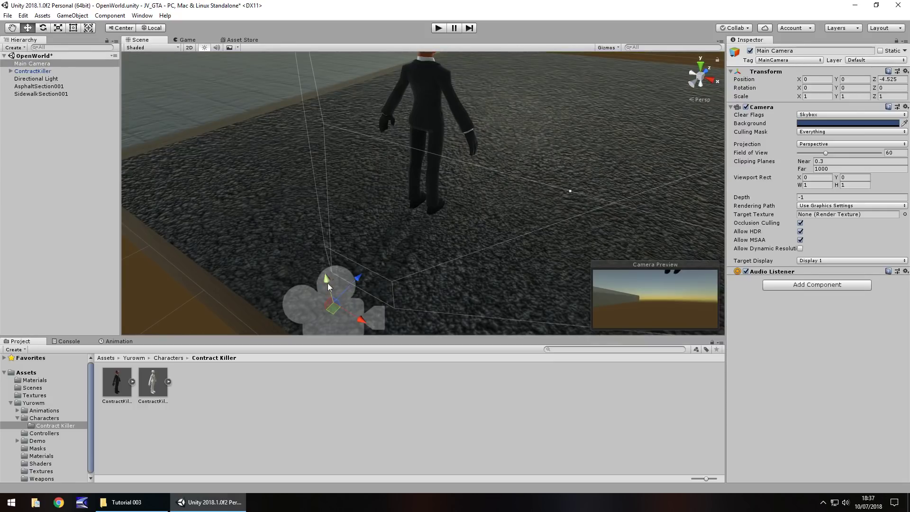
{"action": "left_click_drag", "start_coordinate": [327, 281], "coordinate": [299, 158]}
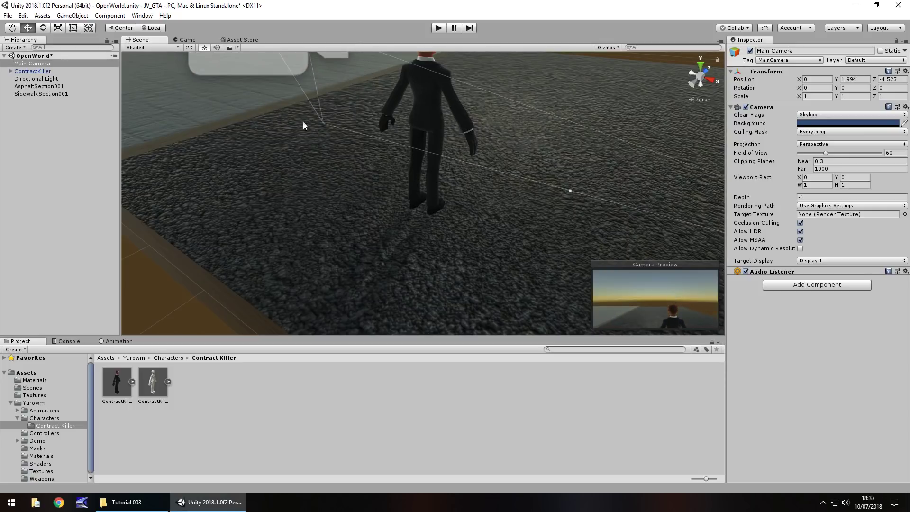
{"action": "left_click_drag", "start_coordinate": [271, 117], "coordinate": [266, 130], "text": "alt"}
{"action": "scroll", "coordinate": [272, 141], "scroll_direction": "down", "scroll_amount": 5}
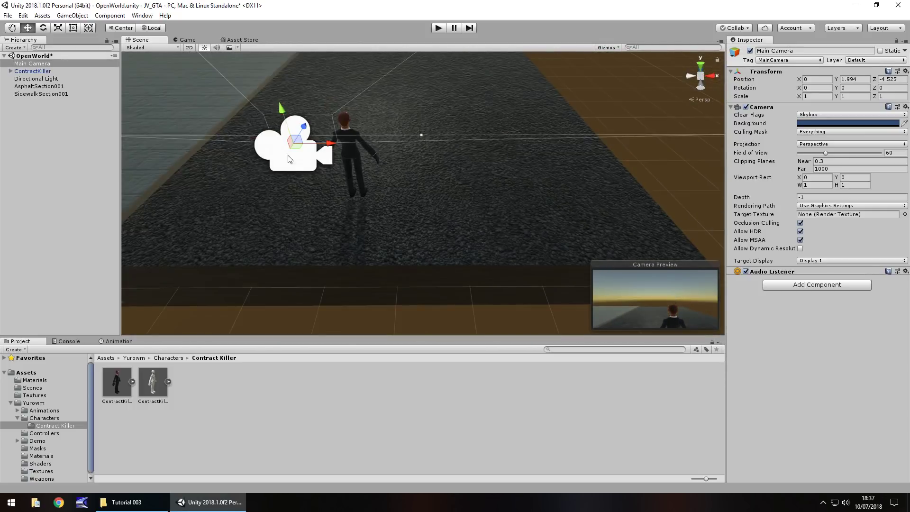
{"action": "scroll", "coordinate": [320, 166], "scroll_direction": "down", "scroll_amount": 3}
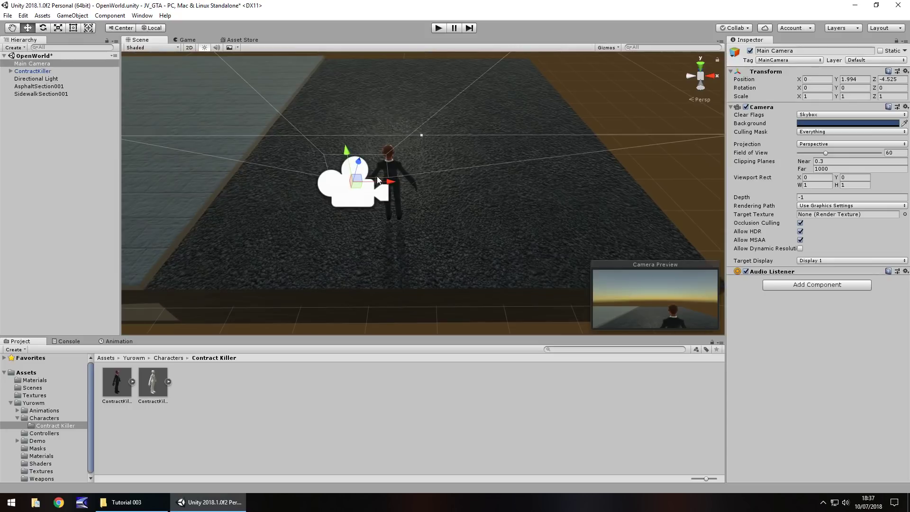
{"action": "left_click_drag", "start_coordinate": [390, 190], "coordinate": [429, 190]}
{"action": "left_click_drag", "start_coordinate": [388, 162], "coordinate": [393, 186]}
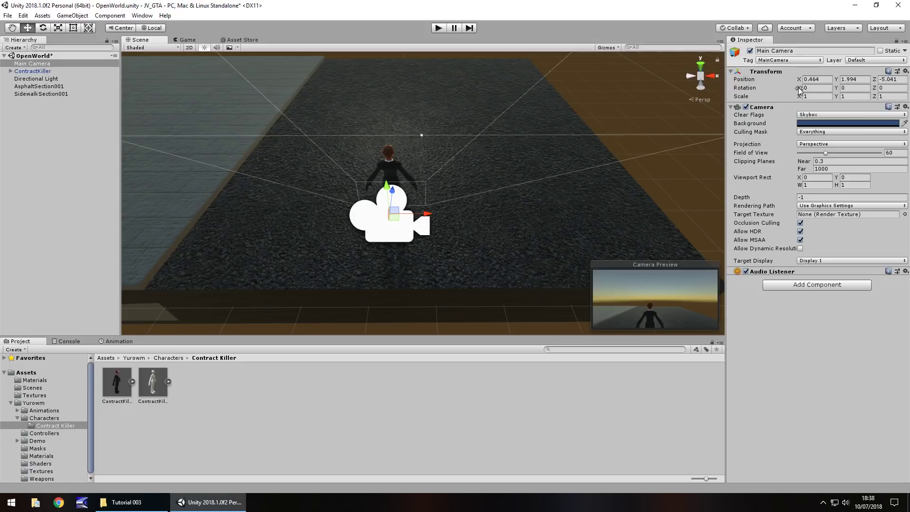
{"action": "left_click_drag", "start_coordinate": [800, 89], "coordinate": [216, 107]}
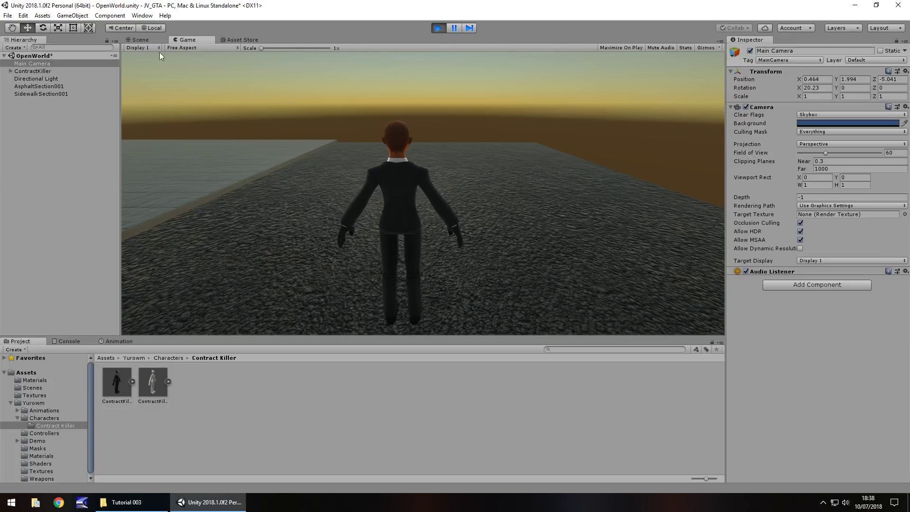
{"action": "left_click", "coordinate": [438, 28]}
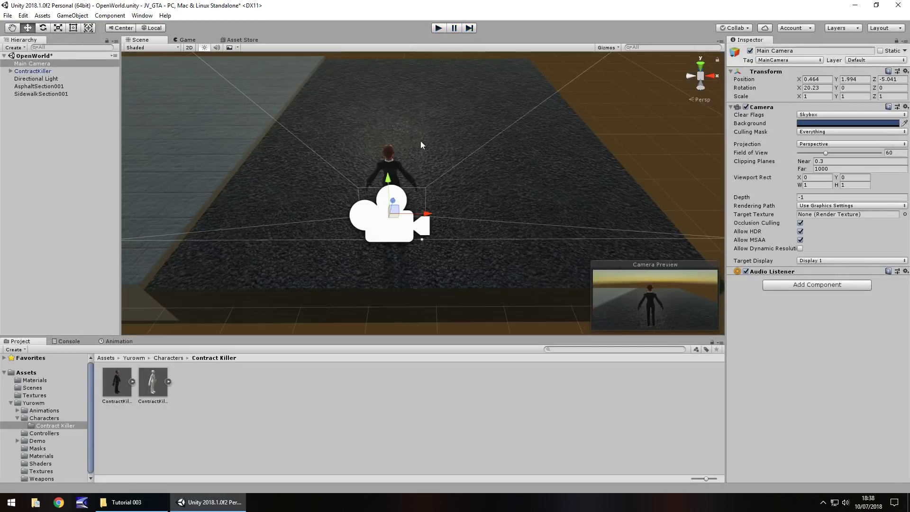
Select ContractKiller, open Yurowm/Animations and select the Idle clip inside the Idle model.
{"action": "left_click", "coordinate": [32, 71]}
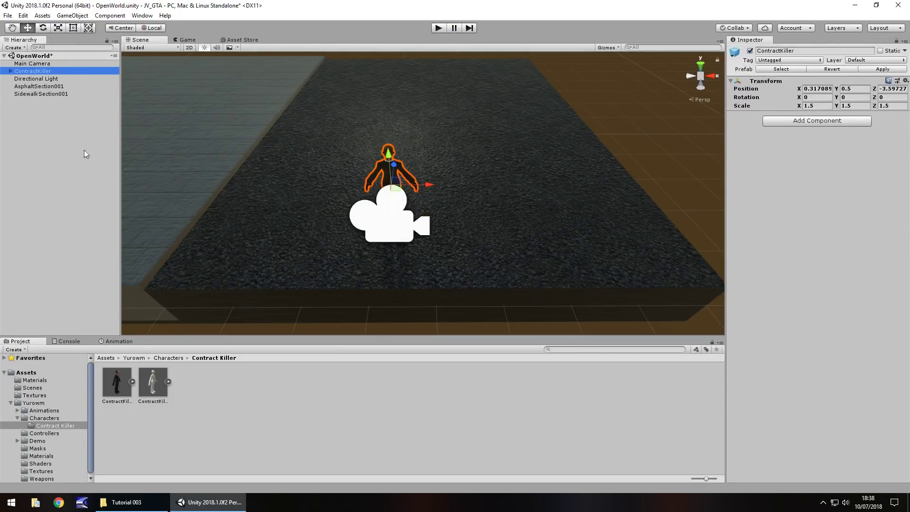
{"action": "left_click", "coordinate": [43, 410]}
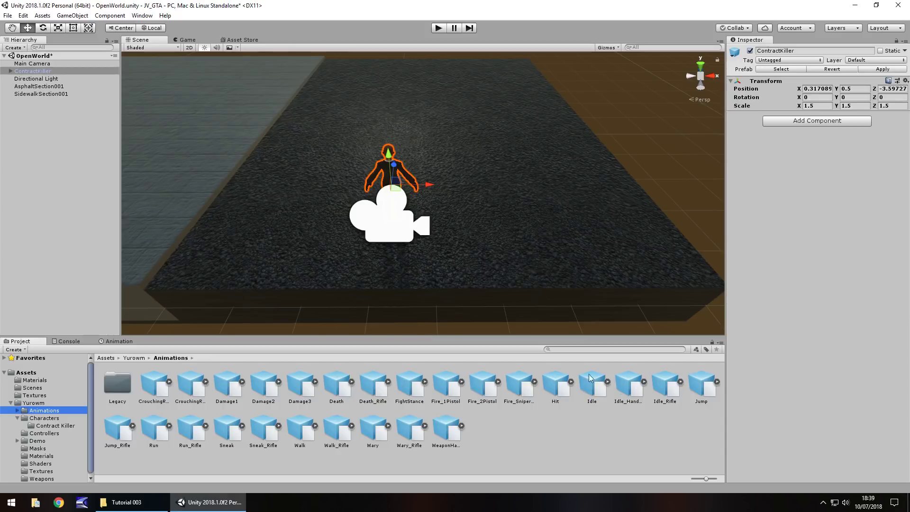
{"action": "left_click", "coordinate": [608, 383]}
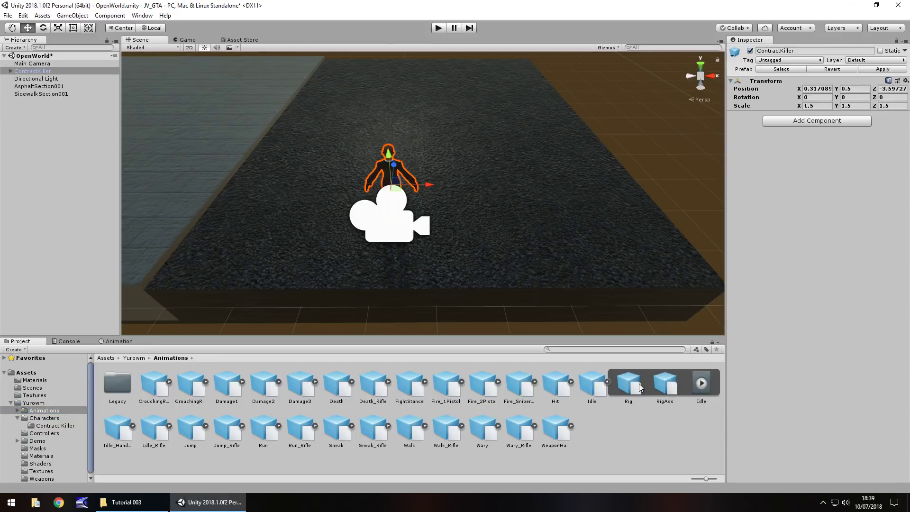
{"action": "left_click", "coordinate": [701, 382]}
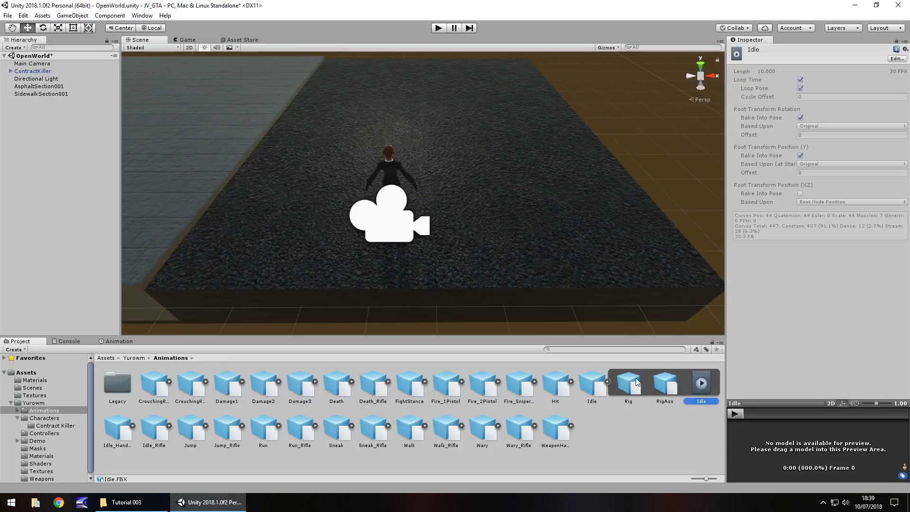
Duplicate the Idle and Run clips out of their models as standalone assets.
{"action": "key", "text": "ctrl+d"}
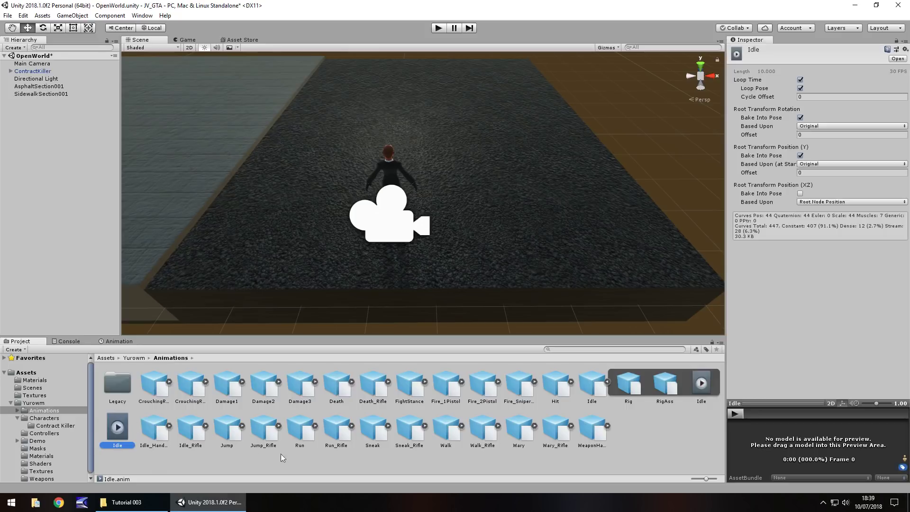
{"action": "left_click", "coordinate": [315, 424]}
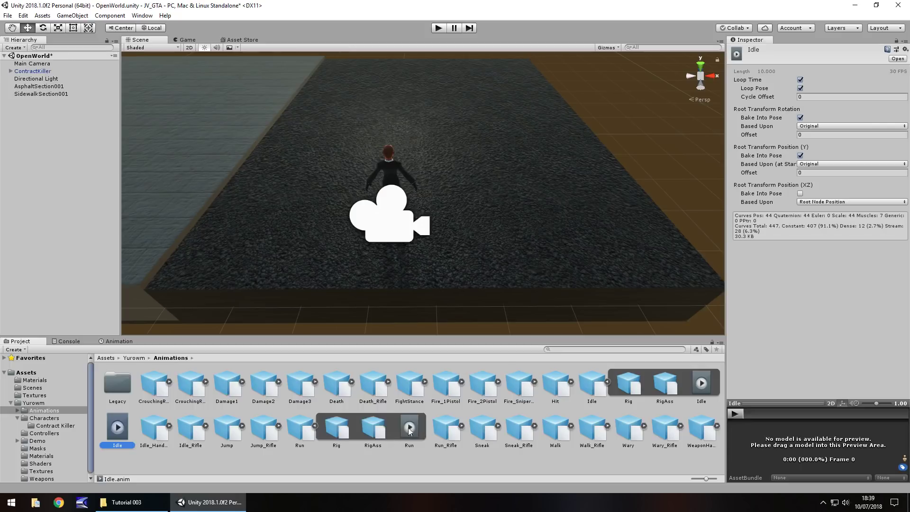
{"action": "left_click", "coordinate": [410, 428]}
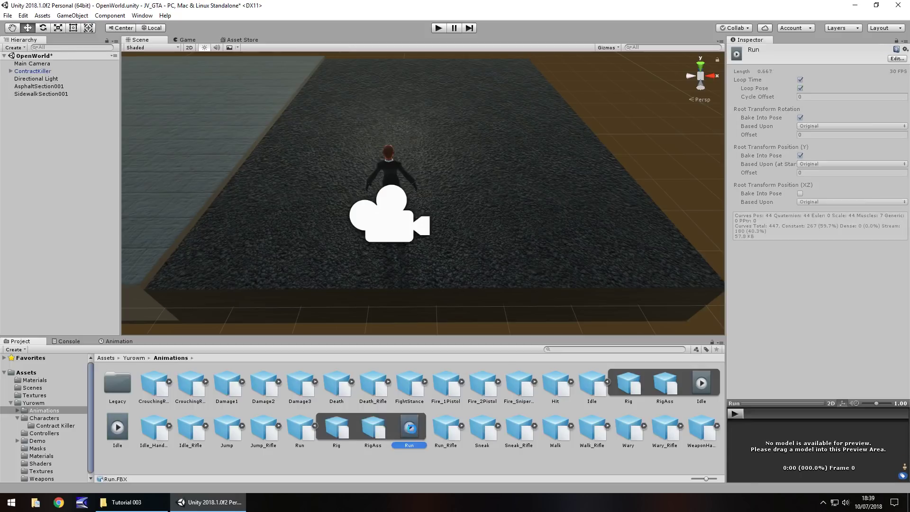
{"action": "key", "text": "ctrl+d"}
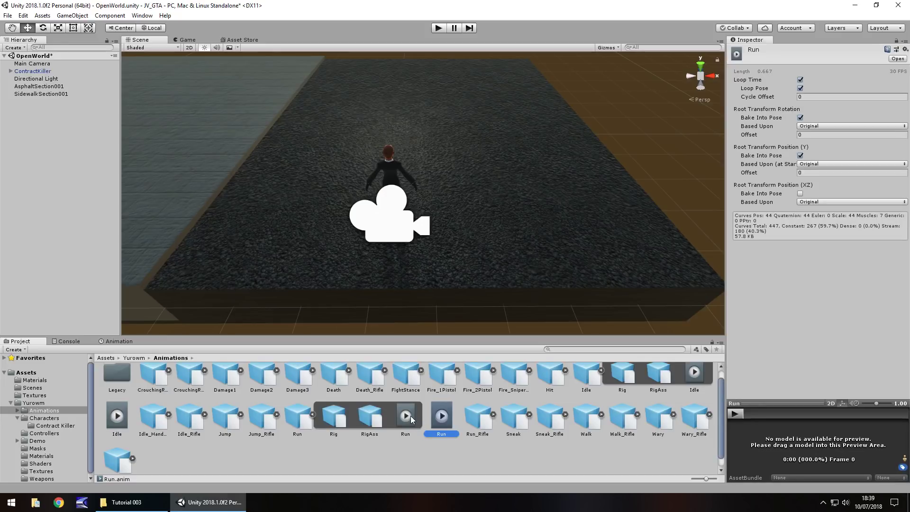
Collapse the Run and Idle models, select the Walk clip, then reselect ContractKiller.
{"action": "left_click", "coordinate": [313, 415]}
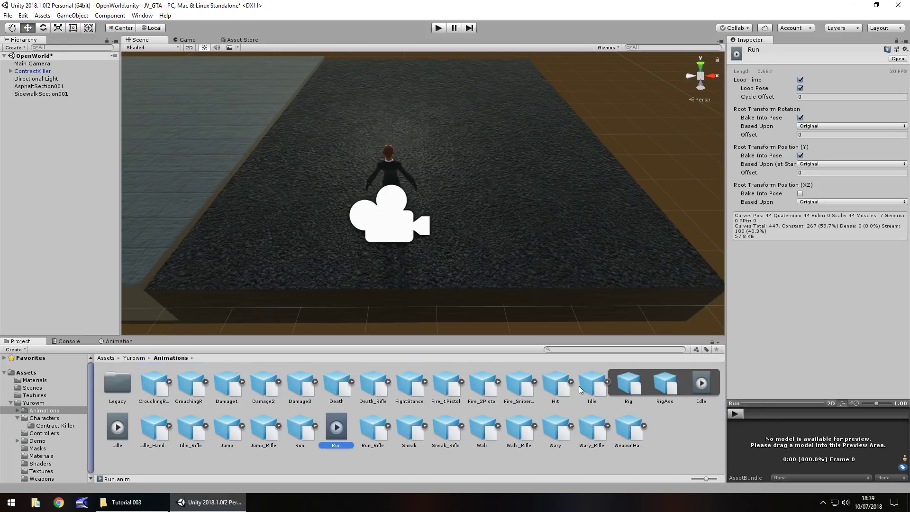
{"action": "left_click", "coordinate": [609, 383]}
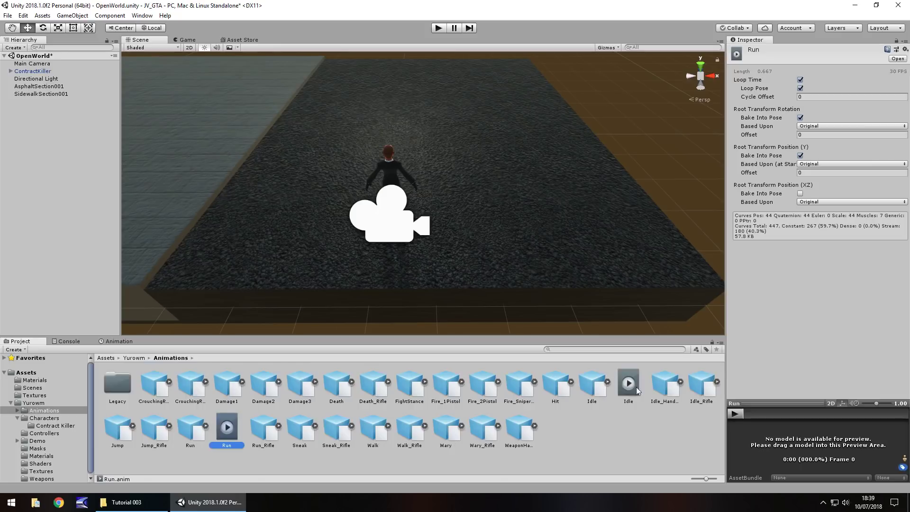
{"action": "left_click", "coordinate": [676, 382]}
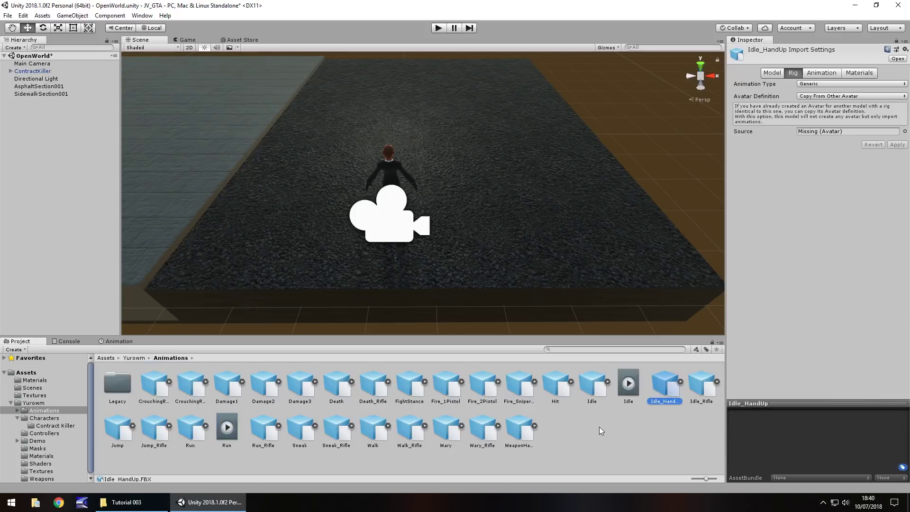
{"action": "left_click", "coordinate": [388, 425]}
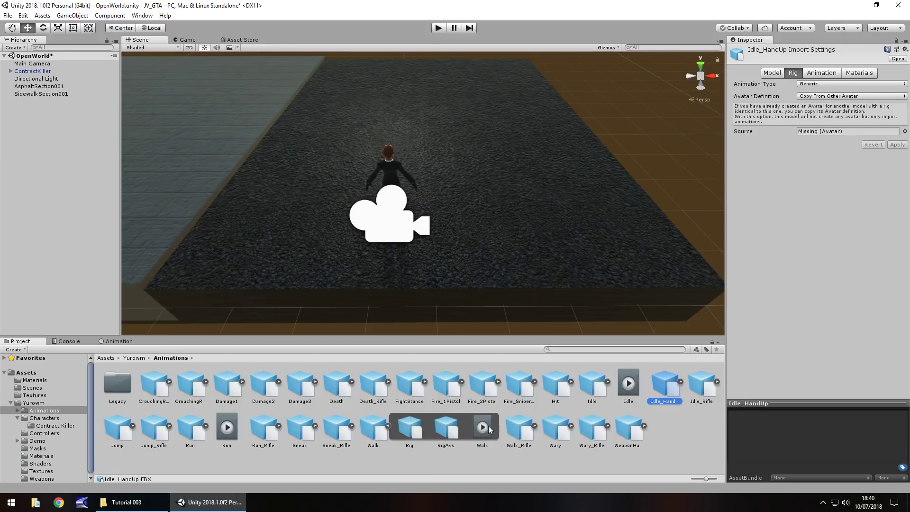
{"action": "left_click", "coordinate": [484, 431]}
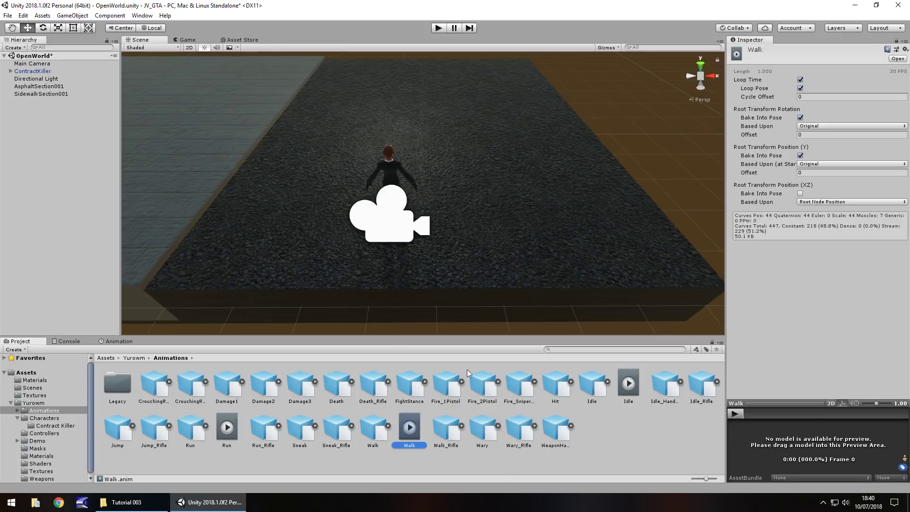
{"action": "left_click", "coordinate": [38, 72]}
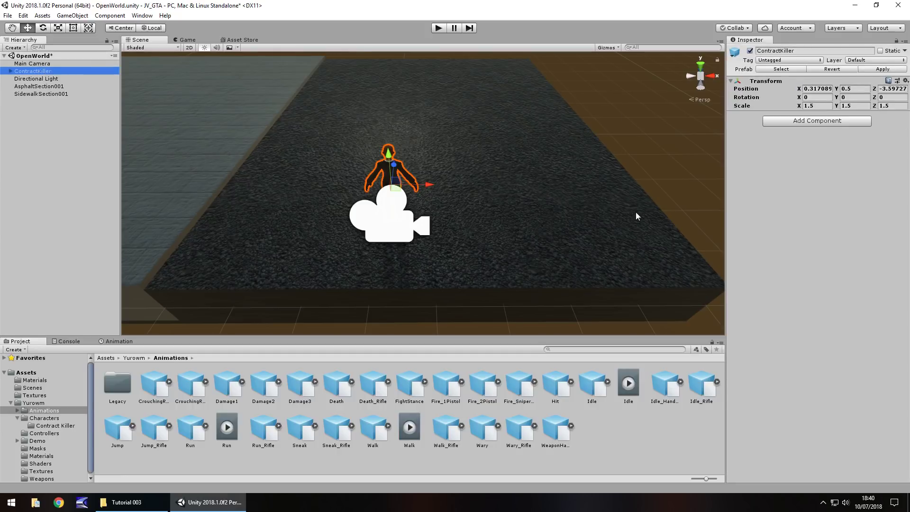
Add an Animation component to ContractKiller by searching 'anim', and expand its Animations list.
{"action": "left_click", "coordinate": [815, 121]}
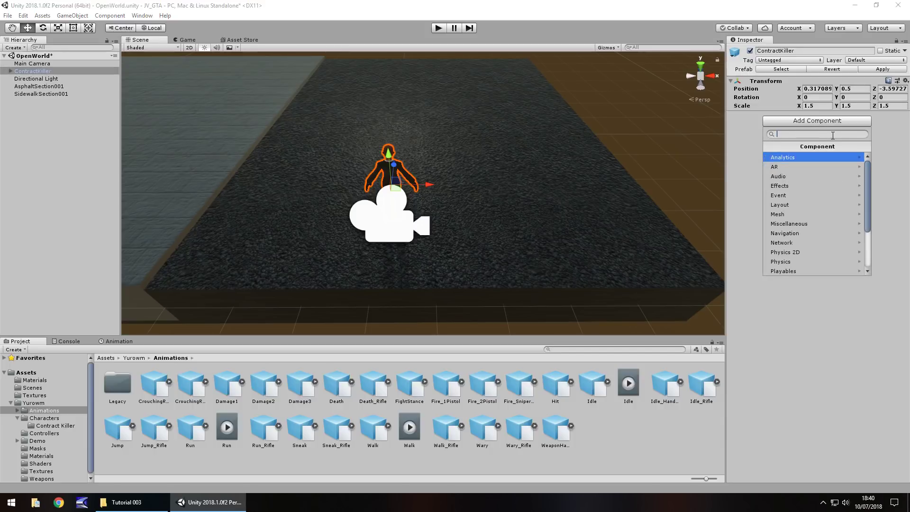
{"action": "type", "text": "anim"}
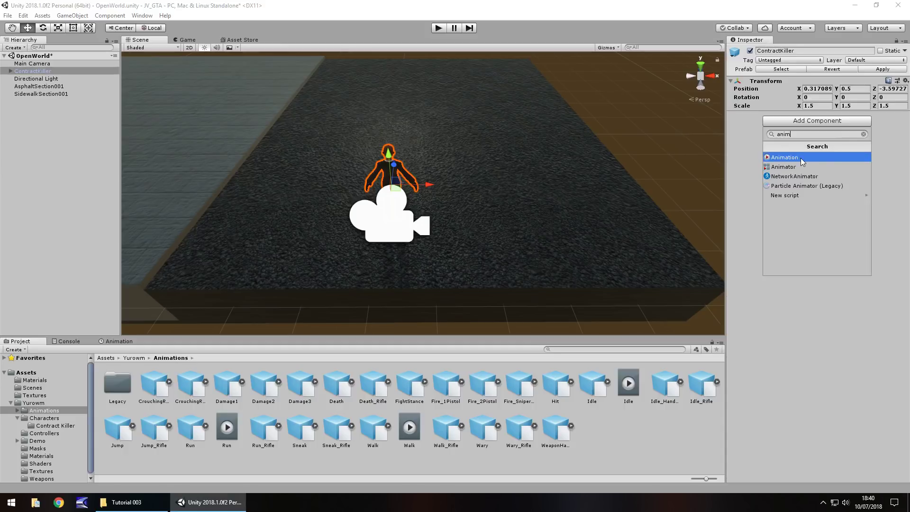
{"action": "left_click", "coordinate": [801, 158]}
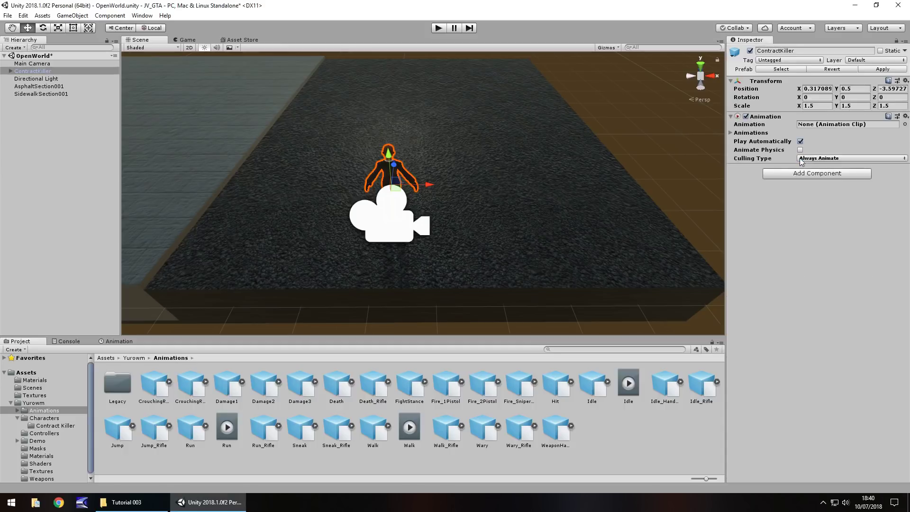
{"action": "left_click", "coordinate": [732, 133]}
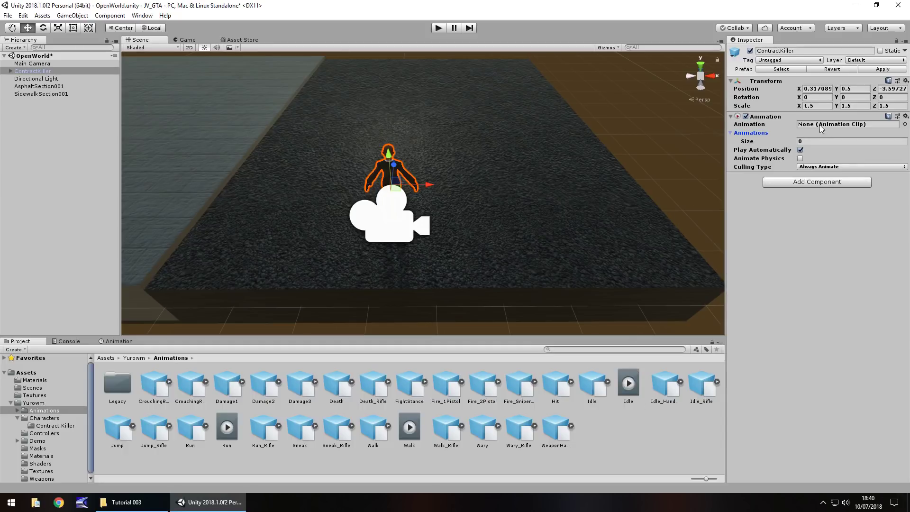
Set Idle.anim as the default clip and fill a 3-slot Animations list with Idle, Walk, Run.
{"action": "left_click_drag", "start_coordinate": [629, 383], "coordinate": [828, 125]}
{"action": "left_click", "coordinate": [813, 141]}
{"action": "type", "text": "3"}
{"action": "key", "text": "Return"}
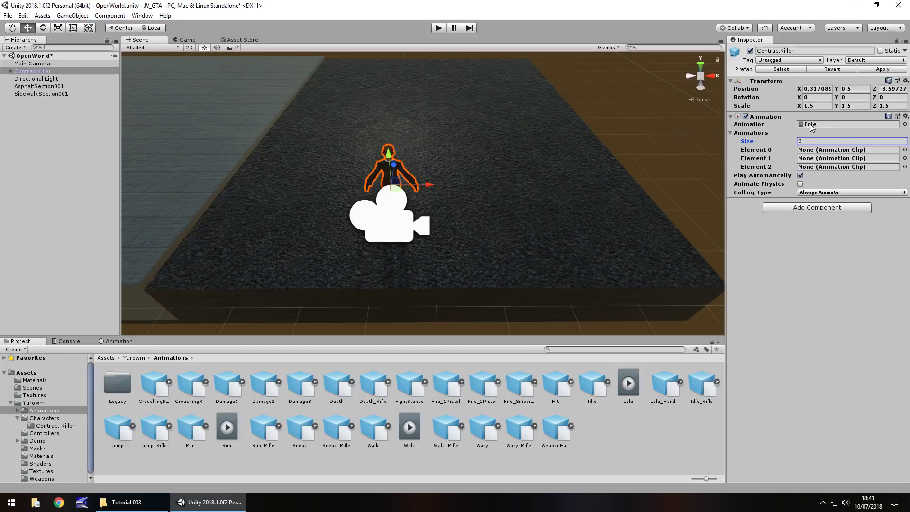
{"action": "left_click_drag", "start_coordinate": [625, 384], "coordinate": [813, 154]}
{"action": "left_click_drag", "start_coordinate": [410, 429], "coordinate": [818, 159]}
{"action": "left_click_drag", "start_coordinate": [227, 427], "coordinate": [823, 167]}
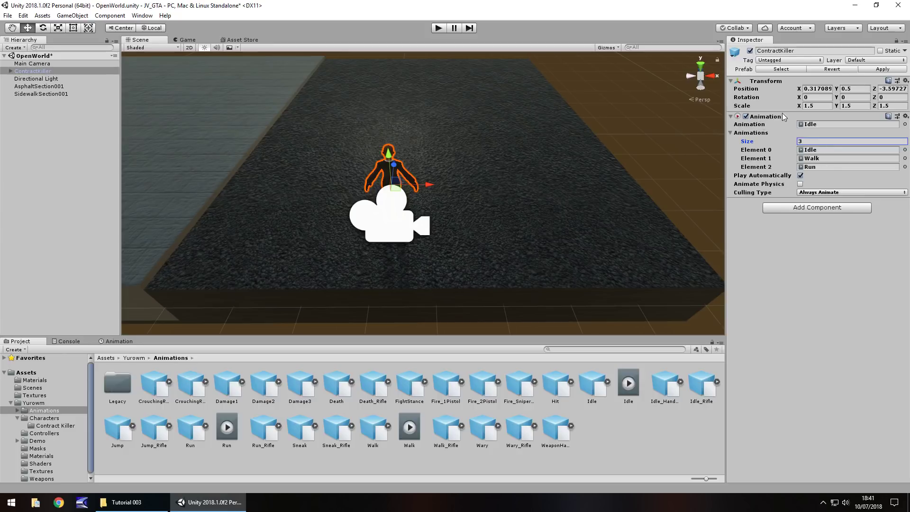
Switch the Inspector to Debug mode and enable Legacy on the selected Idle, Walk and Run clips.
{"action": "left_click", "coordinate": [629, 385]}
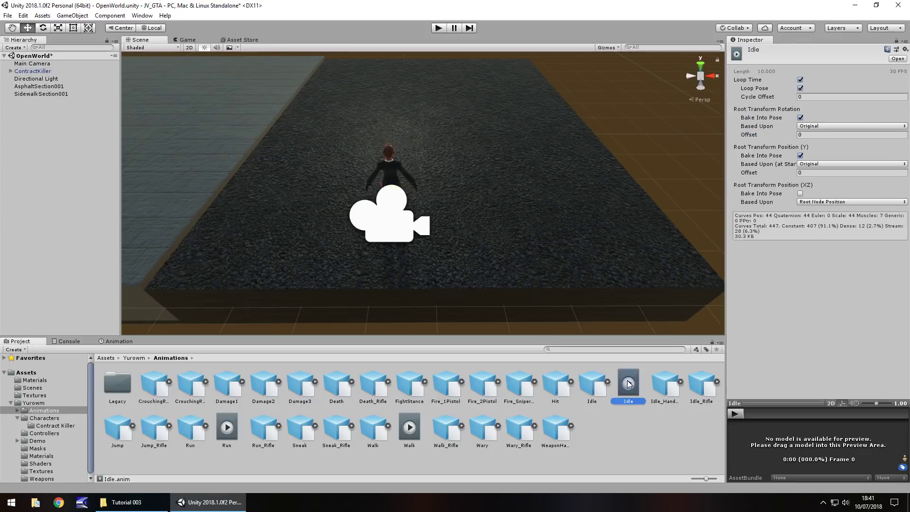
{"action": "left_click", "coordinate": [411, 427], "text": "ctrl"}
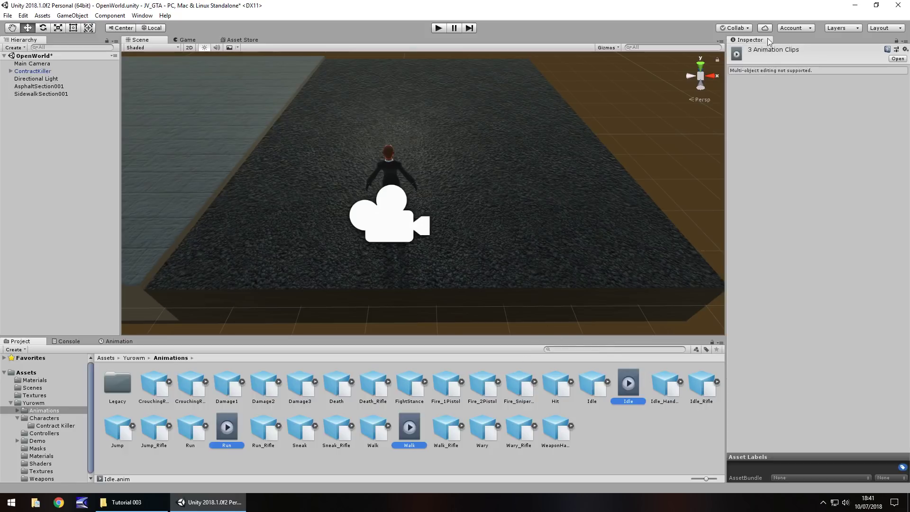
{"action": "left_click", "coordinate": [907, 43]}
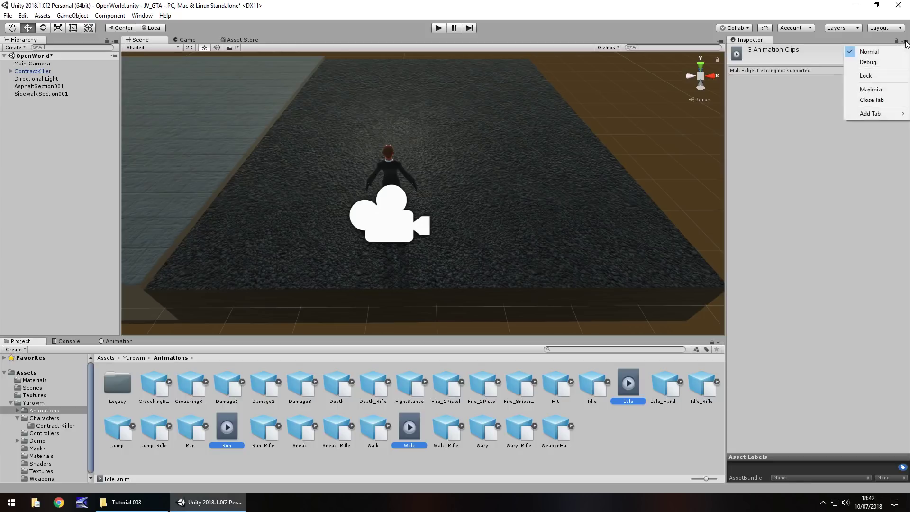
{"action": "left_click", "coordinate": [871, 62]}
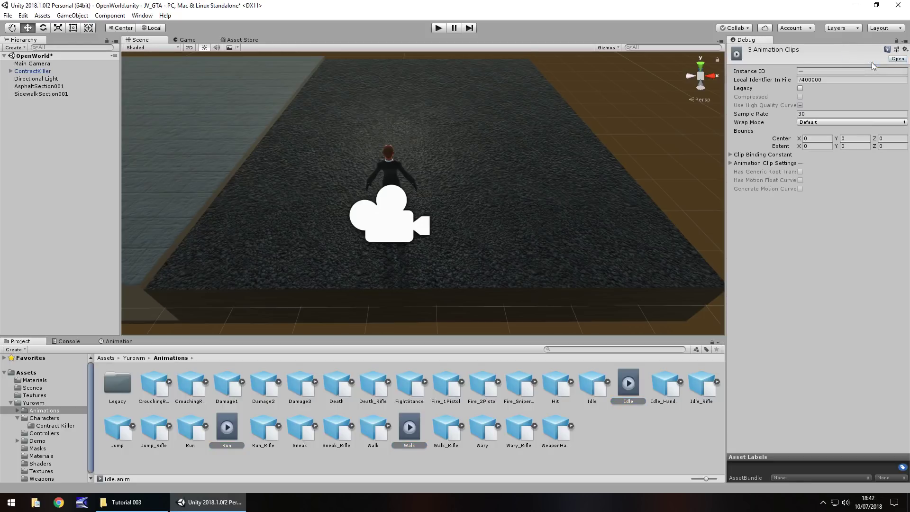
{"action": "left_click", "coordinate": [800, 88]}
Return the Inspector to Normal mode and set the Idle clip's Wrap Mode to Loop.
{"action": "left_click", "coordinate": [906, 42]}
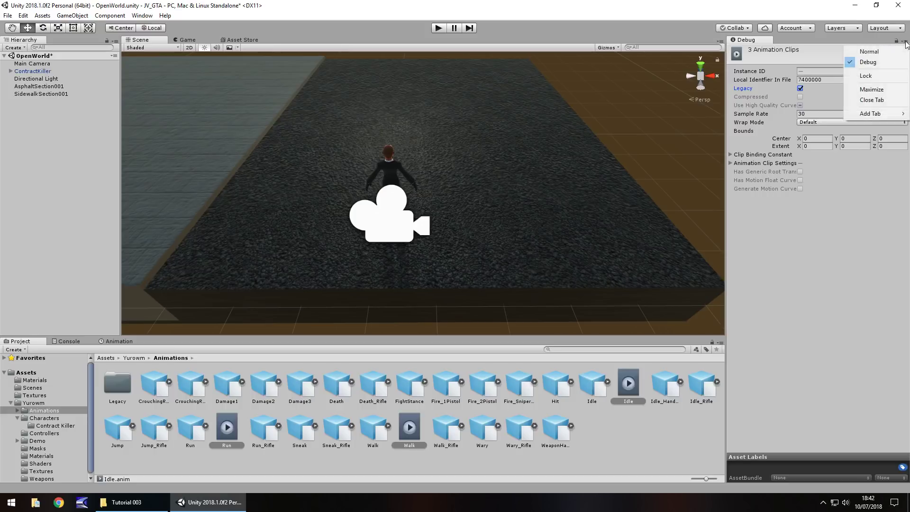
{"action": "left_click", "coordinate": [869, 51]}
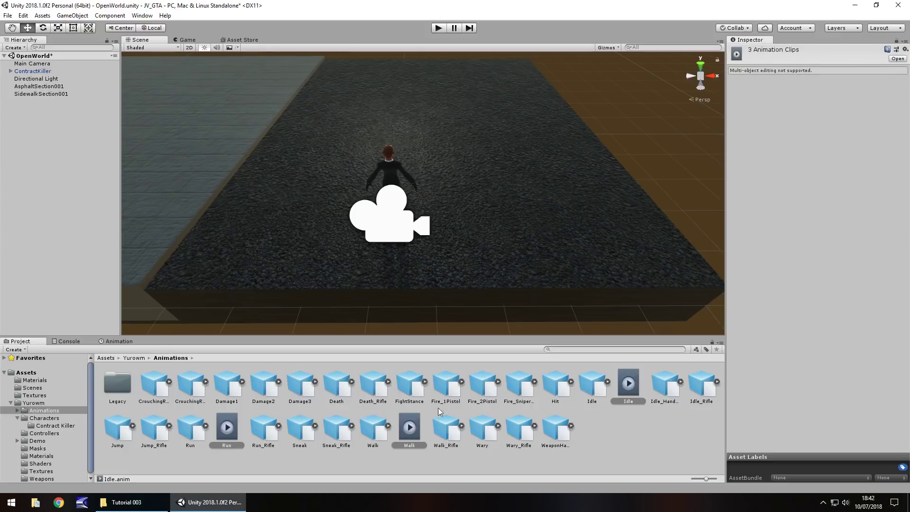
{"action": "left_click", "coordinate": [653, 436]}
{"action": "left_click", "coordinate": [629, 385]}
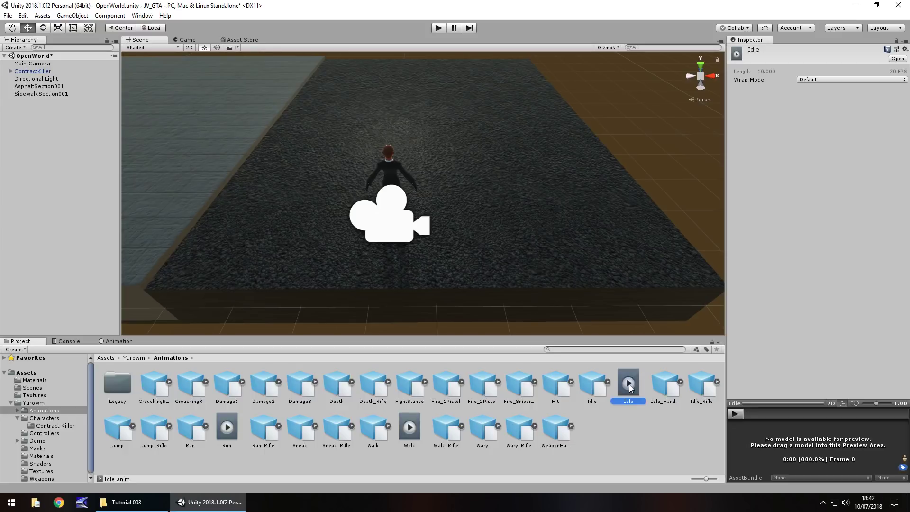
{"action": "left_click", "coordinate": [830, 79]}
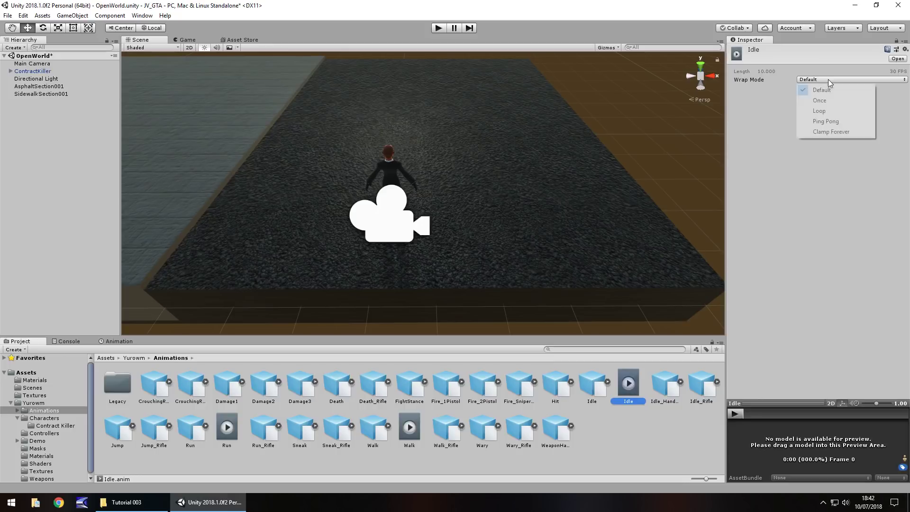
{"action": "left_click", "coordinate": [823, 111]}
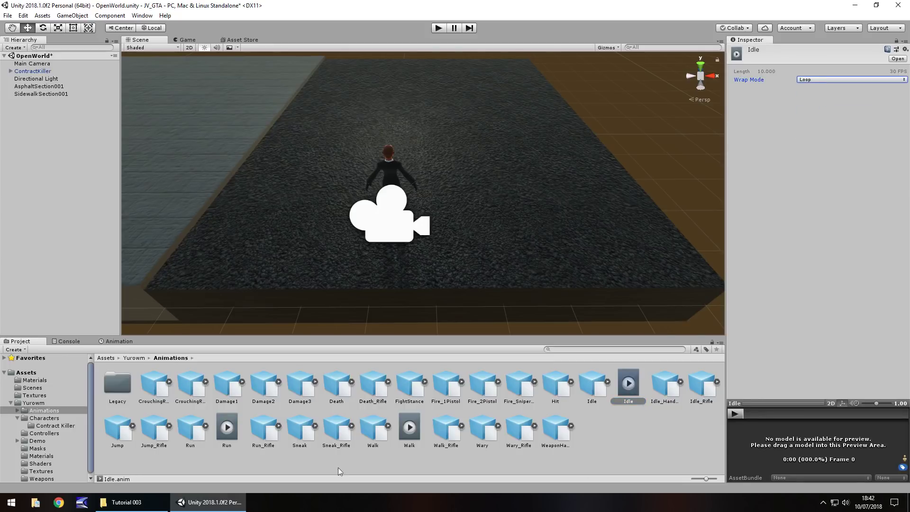
Set the Run and Walk clips' Wrap Mode to Loop as well.
{"action": "left_click", "coordinate": [228, 429]}
{"action": "left_click", "coordinate": [830, 81]}
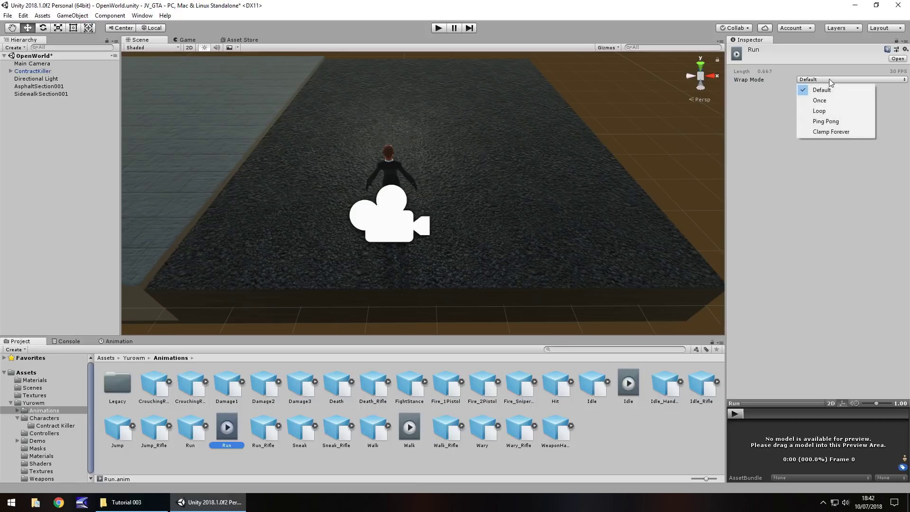
{"action": "left_click", "coordinate": [823, 111]}
{"action": "left_click", "coordinate": [409, 428]}
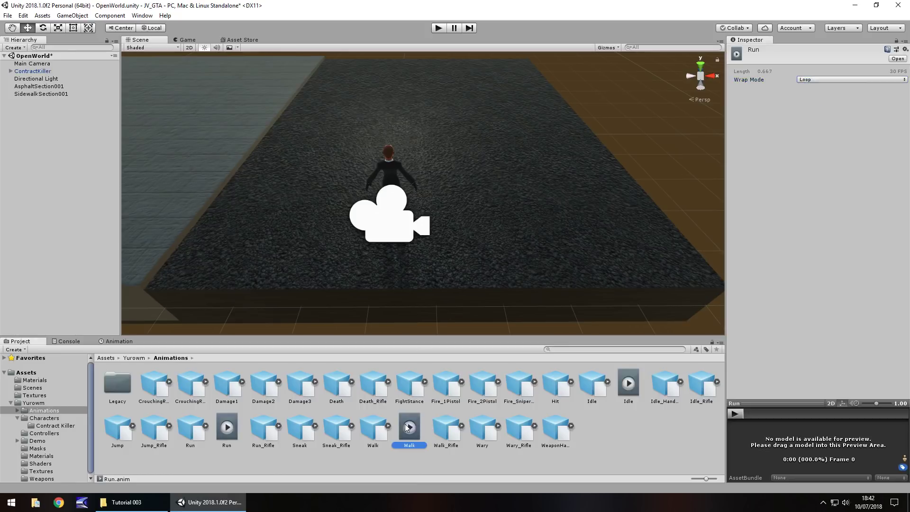
{"action": "left_click", "coordinate": [827, 80]}
{"action": "left_click", "coordinate": [825, 111]}
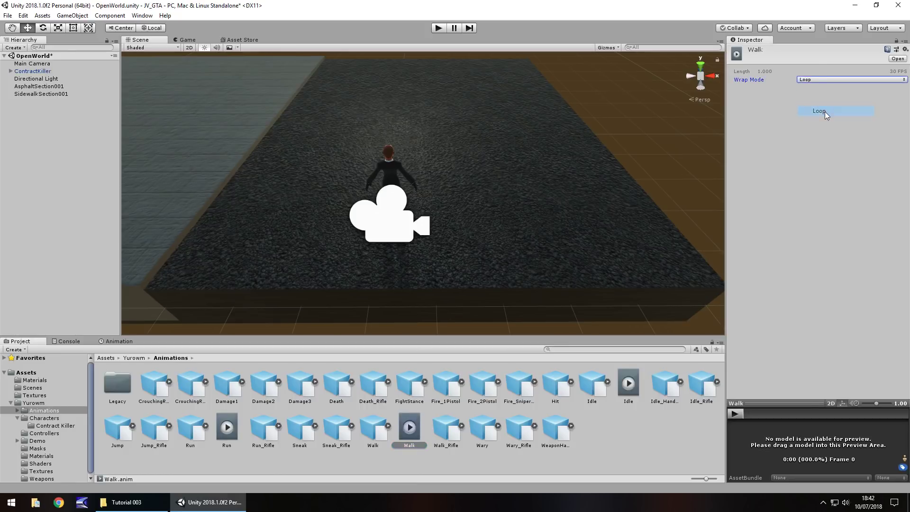
{"action": "left_click", "coordinate": [647, 430]}
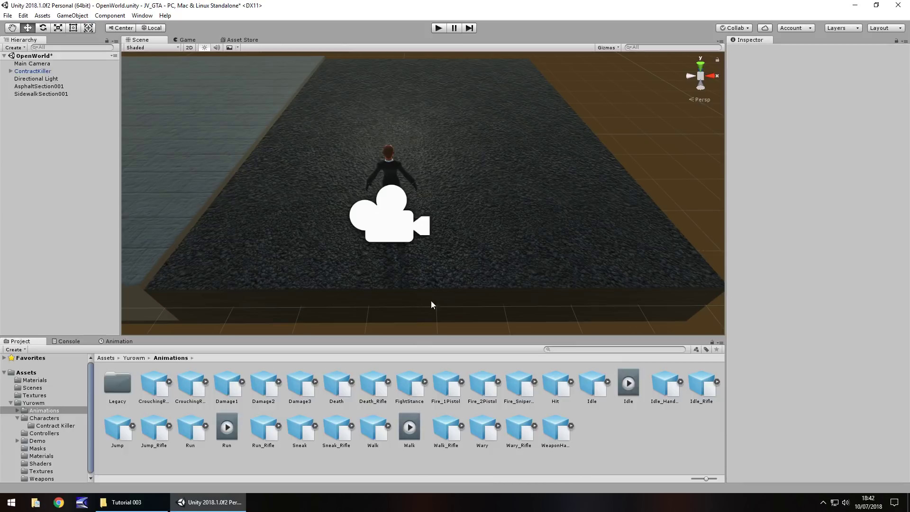
Select ContractKiller and run the scene briefly to watch its Idle animation.
{"action": "left_click", "coordinate": [41, 73]}
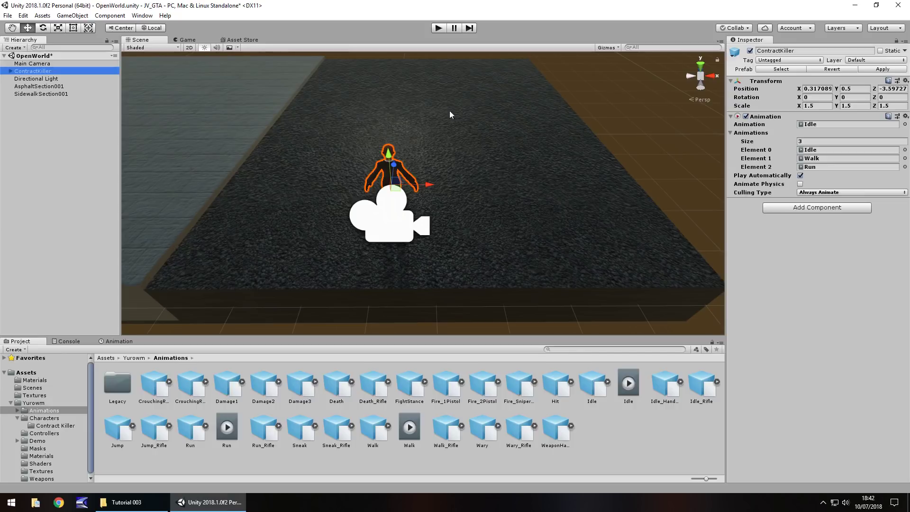
{"action": "left_click", "coordinate": [438, 28]}
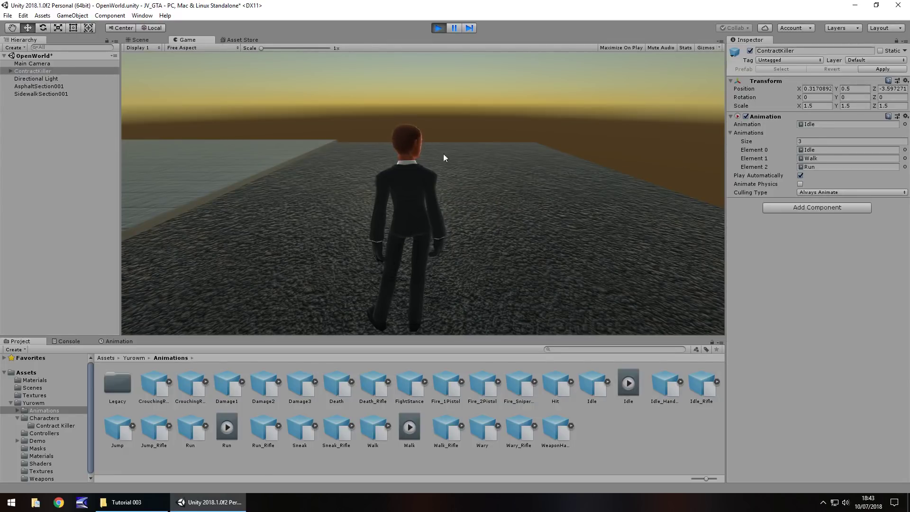
{"action": "left_click", "coordinate": [437, 28]}
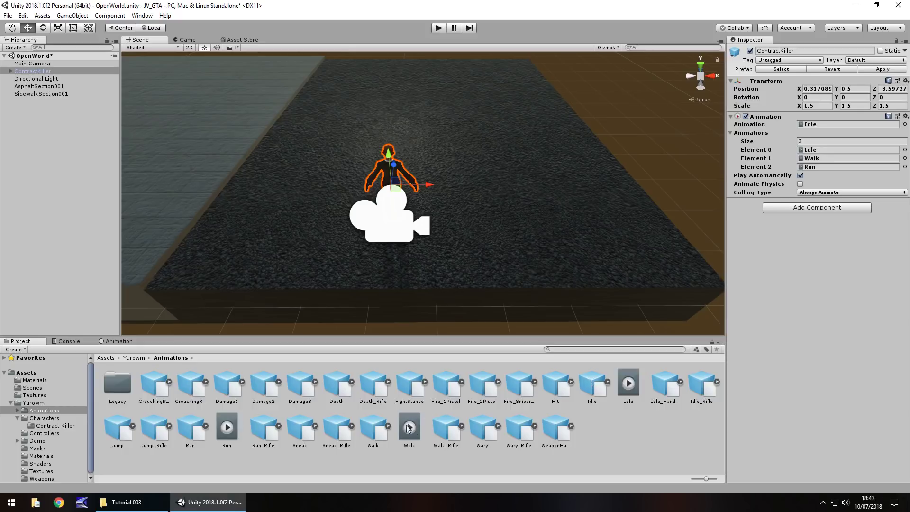
Put the Walk clip in ContractKiller's Animation field and play the scene to watch it walk.
{"action": "left_click_drag", "start_coordinate": [410, 430], "coordinate": [830, 127]}
{"action": "left_click", "coordinate": [440, 29]}
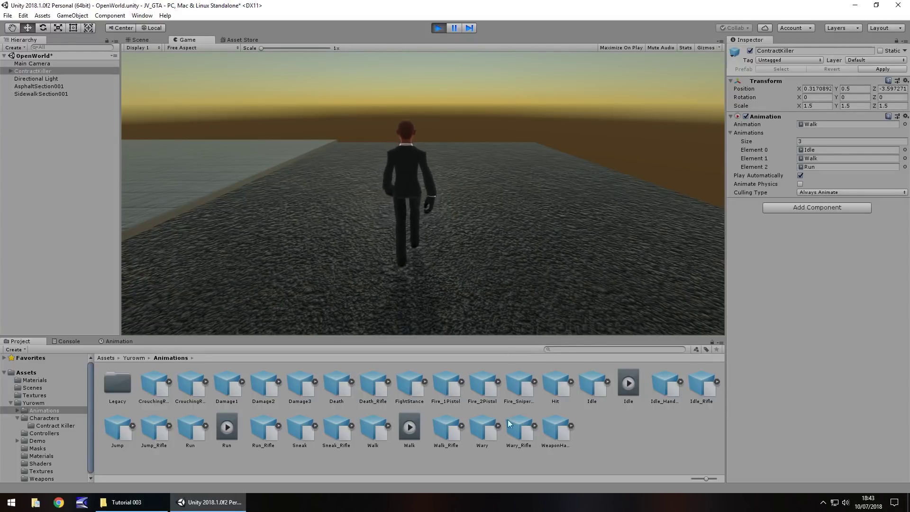
Set the Walk clip's Wrap Mode to Once and test-play the scene.
{"action": "left_click", "coordinate": [439, 28]}
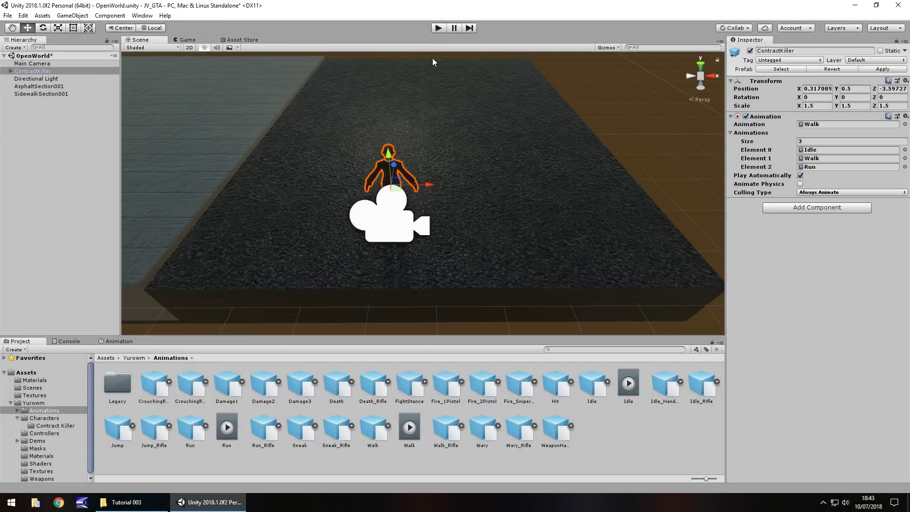
{"action": "left_click", "coordinate": [406, 424]}
{"action": "left_click", "coordinate": [822, 81]}
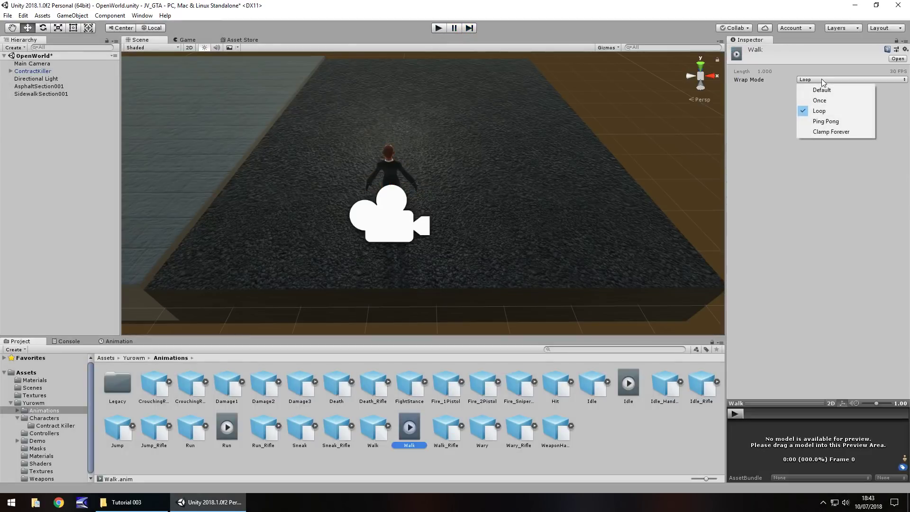
{"action": "left_click", "coordinate": [820, 100]}
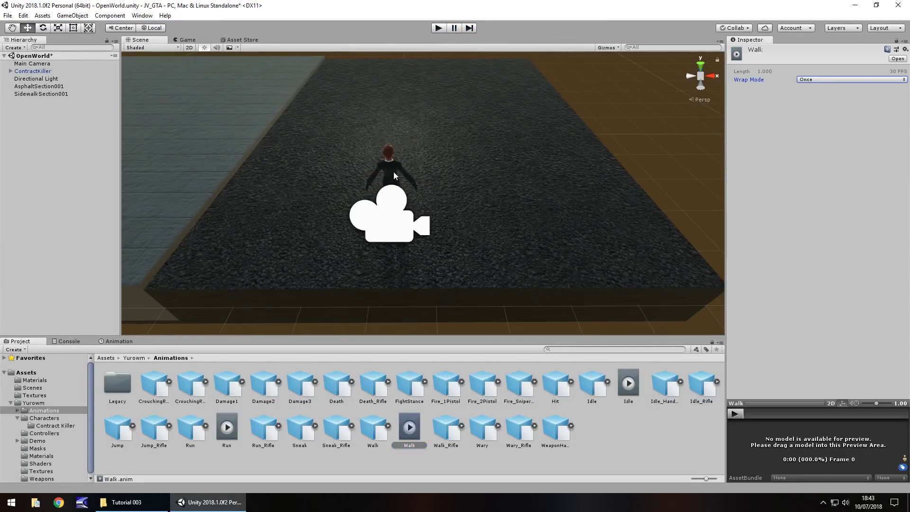
{"action": "left_click", "coordinate": [438, 28]}
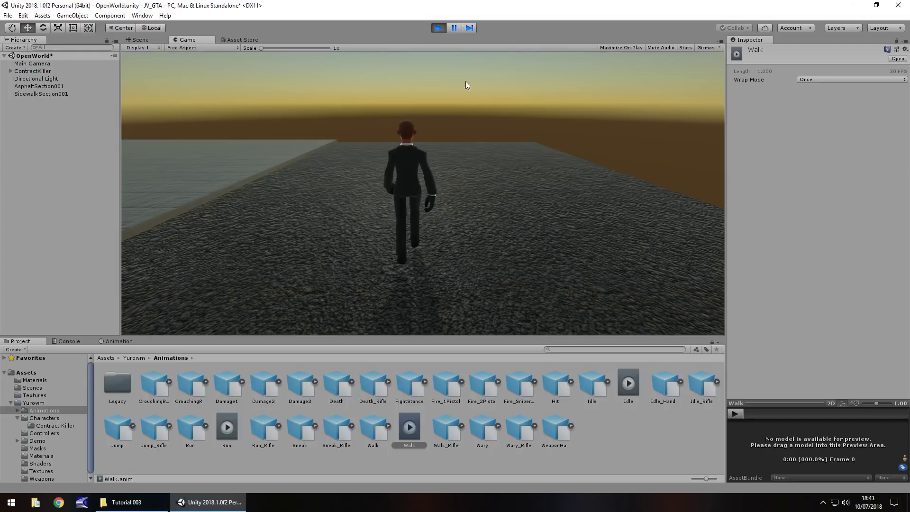
{"action": "left_click", "coordinate": [438, 28]}
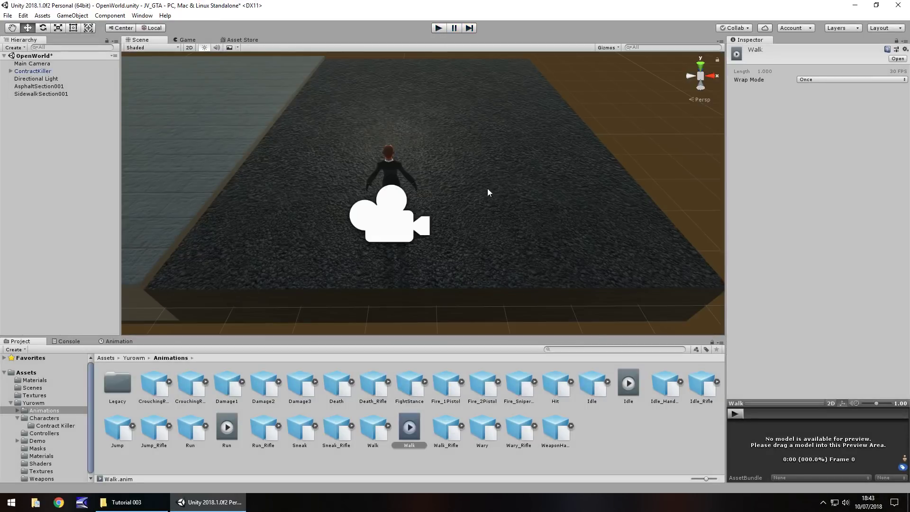
Restore the Walk clip's Wrap Mode to Loop and save the scene.
{"action": "left_click", "coordinate": [807, 81]}
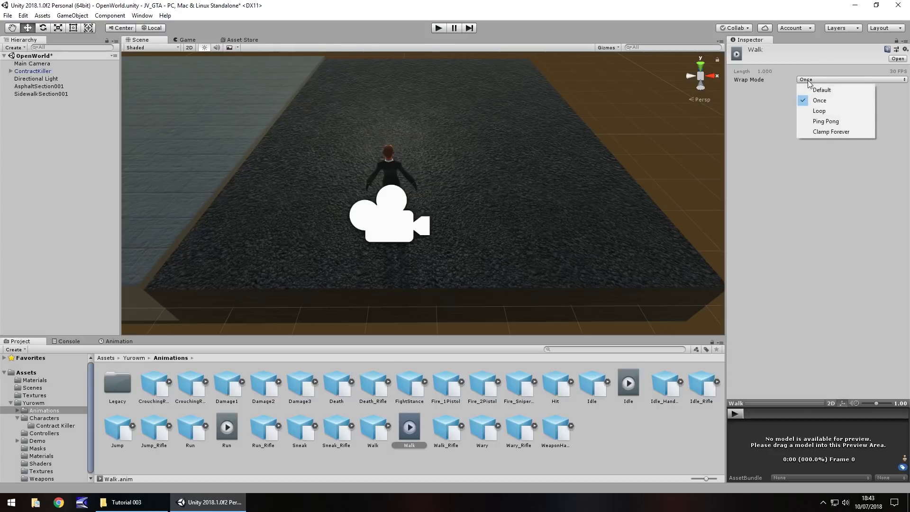
{"action": "left_click", "coordinate": [827, 111]}
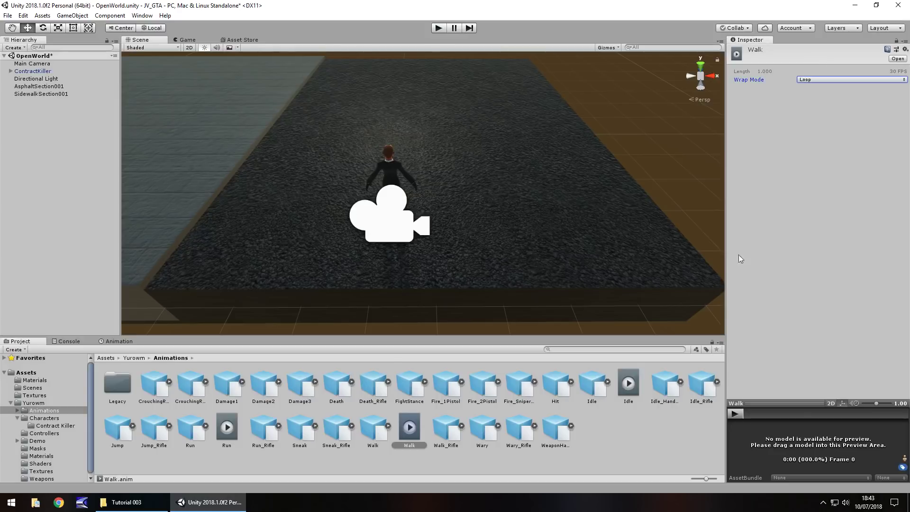
{"action": "left_click", "coordinate": [613, 441]}
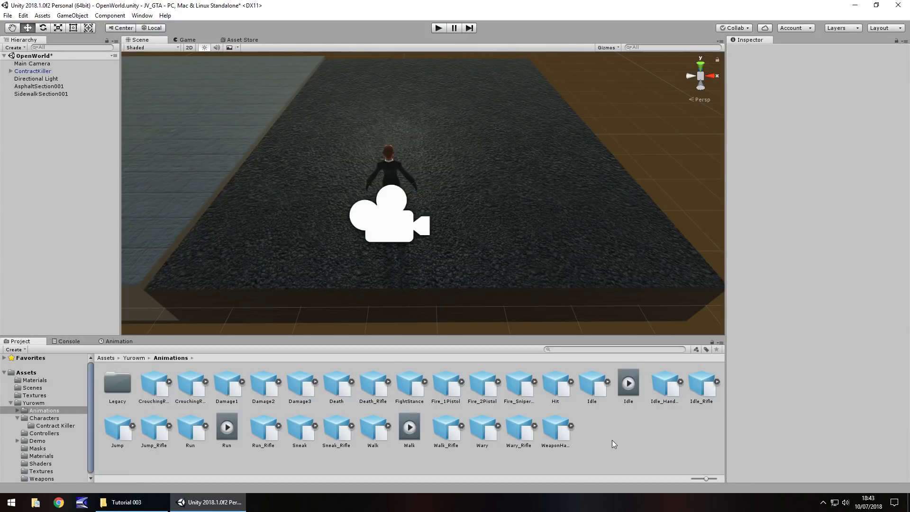
{"action": "key", "text": "ctrl+s"}
Select Main Camera and narrow its Field of View slider while playing, then stop play mode.
{"action": "left_click", "coordinate": [32, 71]}
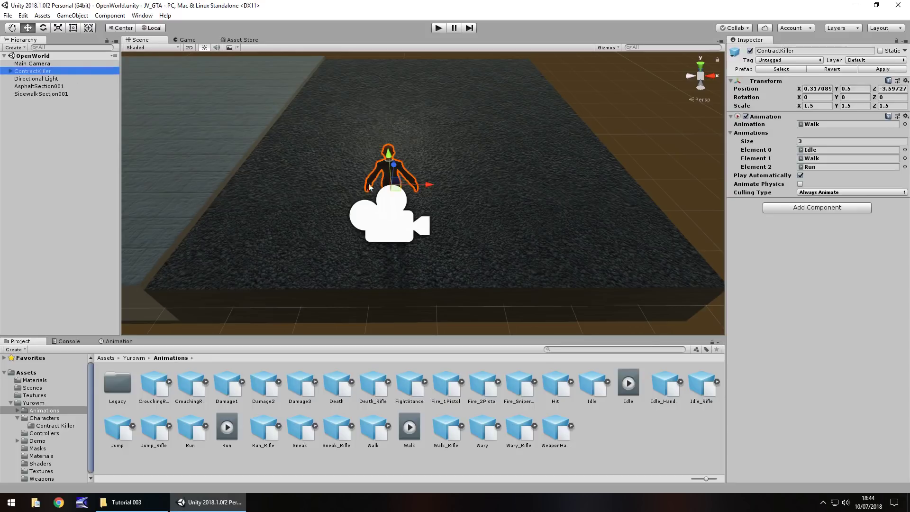
{"action": "left_click", "coordinate": [388, 225]}
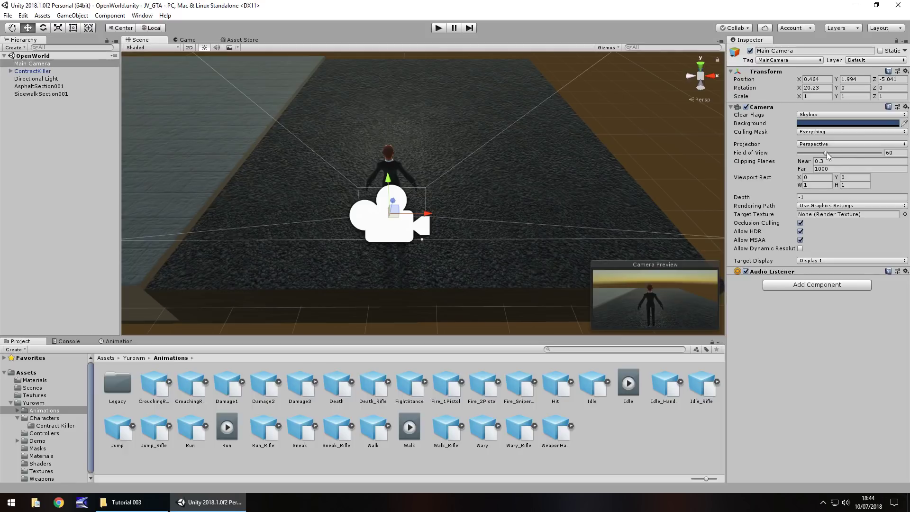
{"action": "left_click_drag", "start_coordinate": [827, 154], "coordinate": [850, 156]}
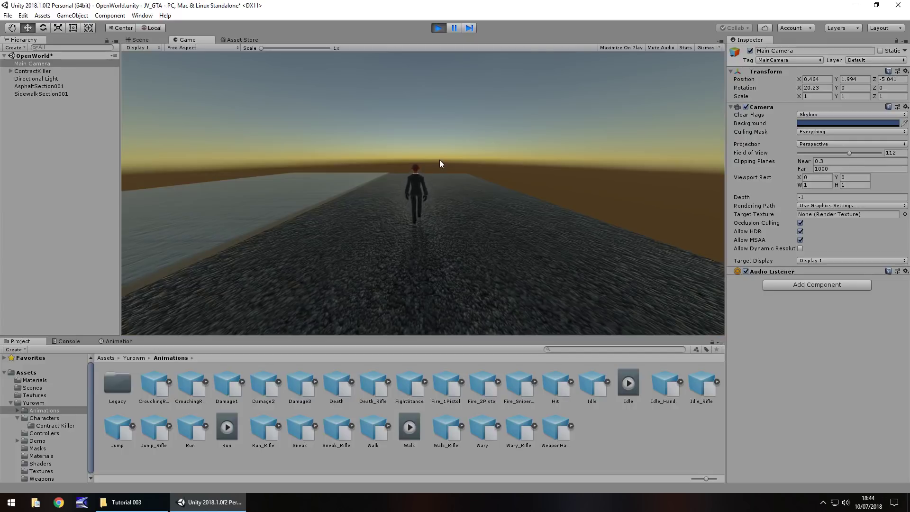
{"action": "key", "text": "ctrl+p"}
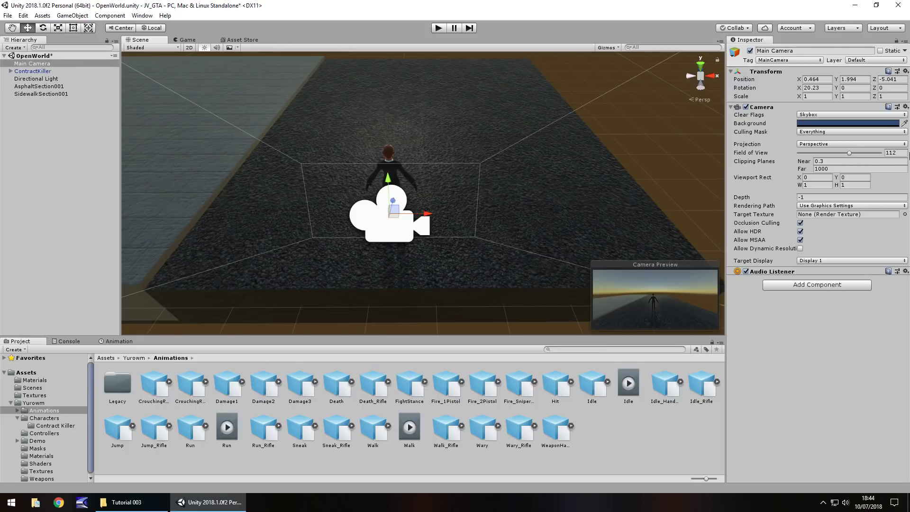
Enter 60 as the Main Camera's Field of View.
{"action": "left_click", "coordinate": [897, 154]}
{"action": "type", "text": "50"}
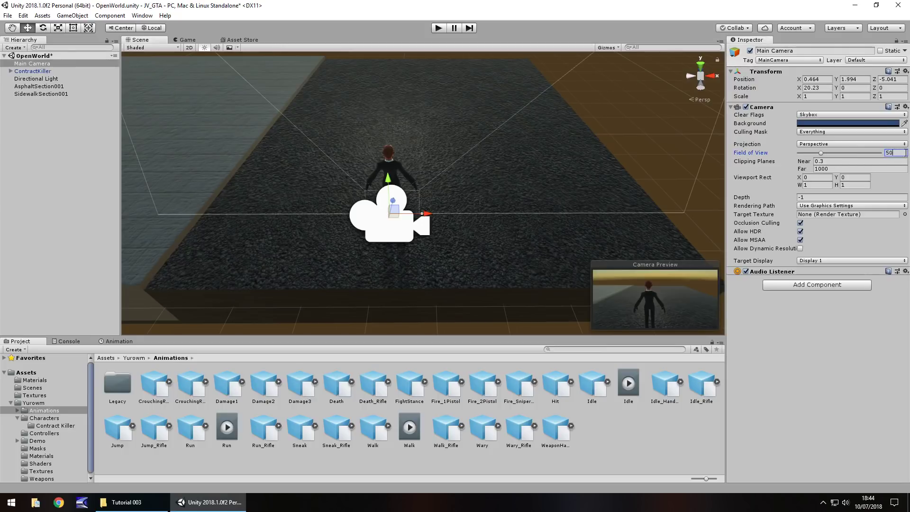
{"action": "key", "text": "BackSpace"}
{"action": "key", "text": "BackSpace"}
{"action": "type", "text": "60"}
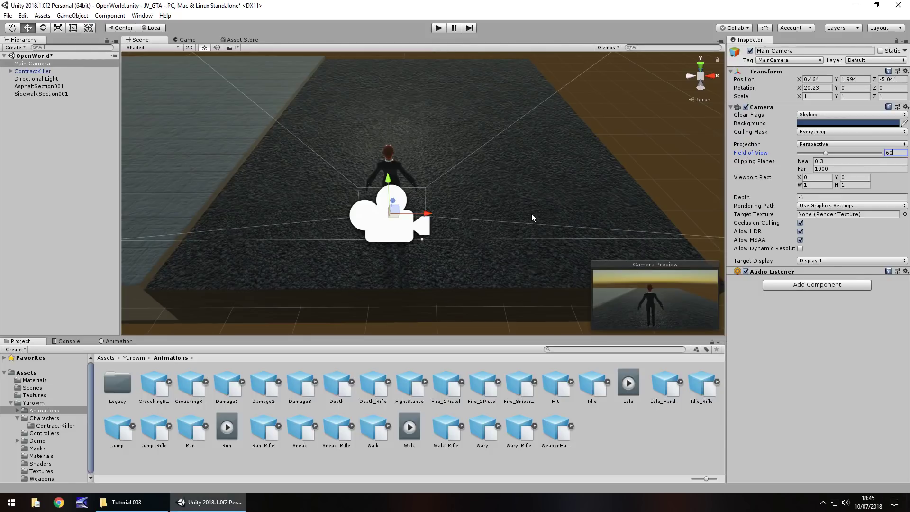
{"action": "left_click", "coordinate": [645, 437]}
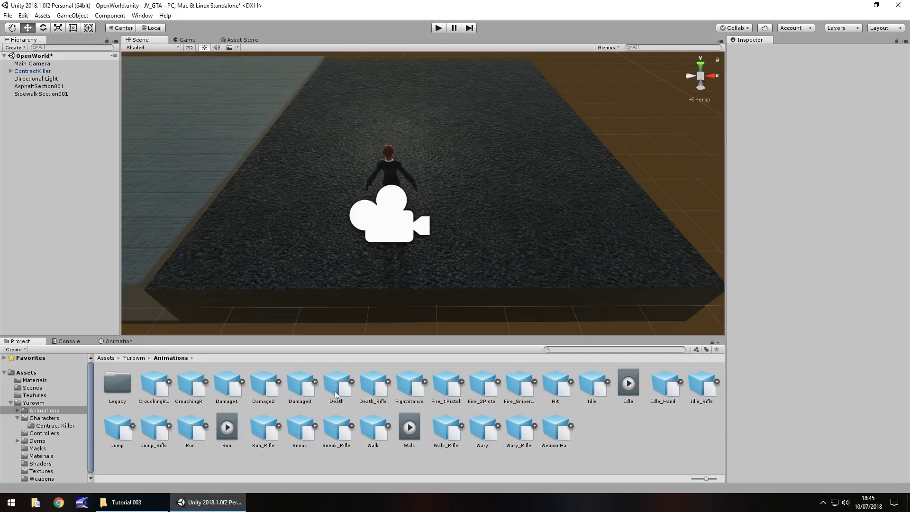
Frame ContractKiller and orbit the Scene view until the sidewalk and sunlight sit behind it.
{"action": "left_click", "coordinate": [33, 71]}
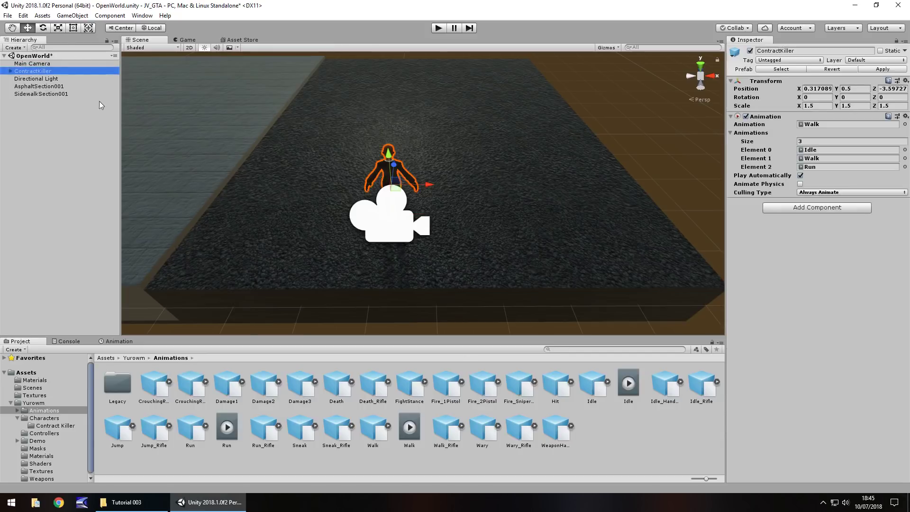
{"action": "key", "text": "f"}
{"action": "left_click_drag", "start_coordinate": [437, 212], "coordinate": [380, 195], "text": "alt"}
{"action": "middle_click_drag", "start_coordinate": [380, 195], "coordinate": [340, 238]}
{"action": "left_click_drag", "start_coordinate": [339, 238], "coordinate": [451, 270], "text": "alt"}
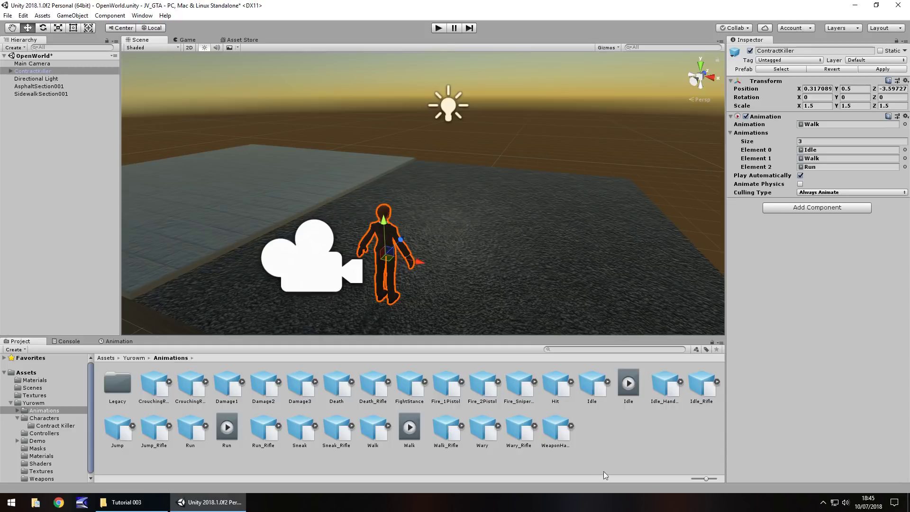
{"action": "left_click", "coordinate": [630, 445]}
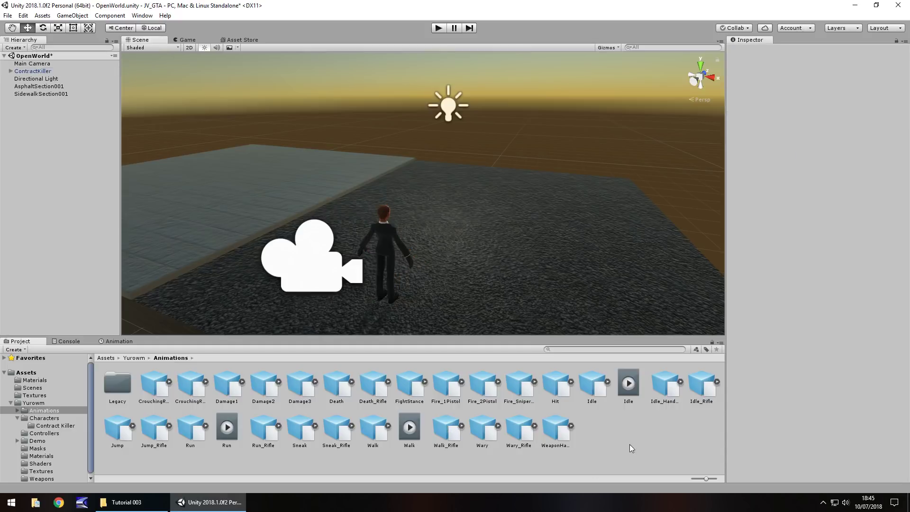